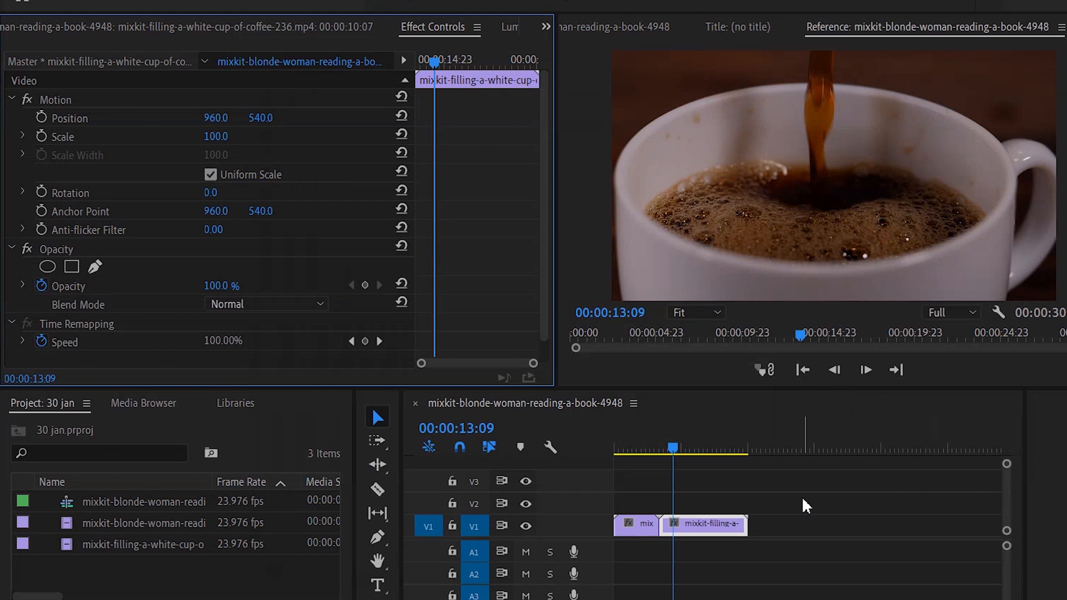
# Try offsetting the coffee cup clip's Position to about 617, 308, and undo the move
pyautogui.click(802, 495)
pyautogui.click(729, 525)
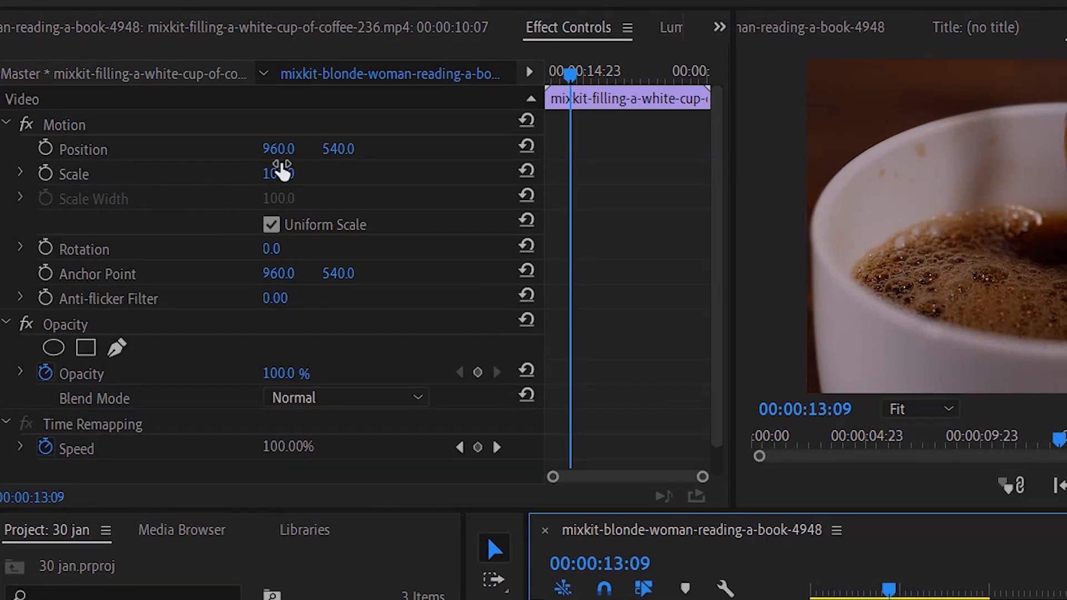
pyautogui.moveTo(282, 150); pyautogui.dragTo(92, 150)
pyautogui.moveTo(368, 150); pyautogui.dragTo(239, 150)
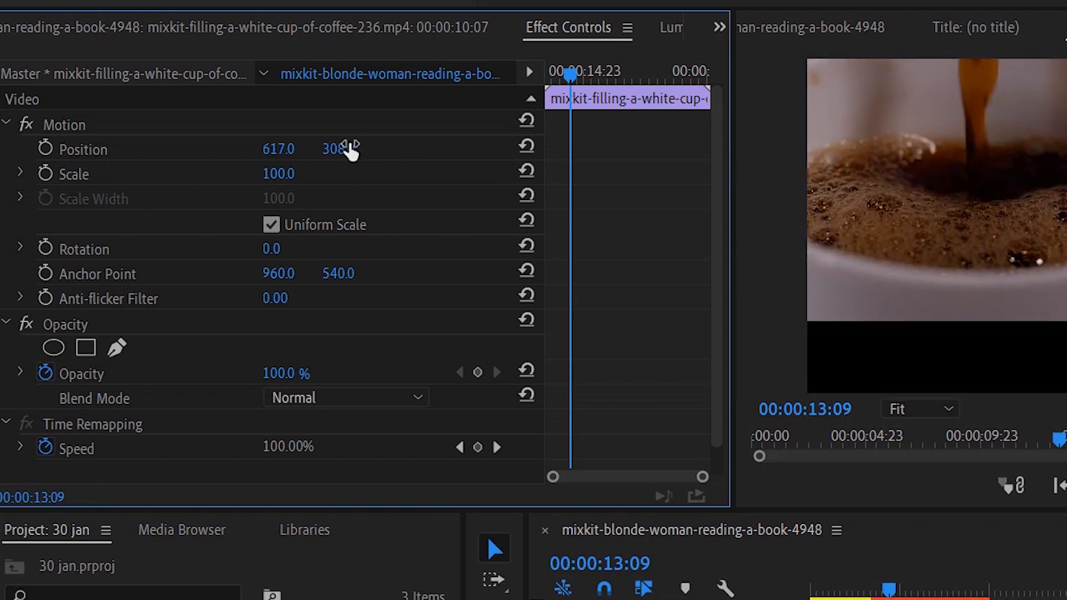
pyautogui.hotkey('ctrl', 'z')
pyautogui.hotkey('ctrl', 'z')
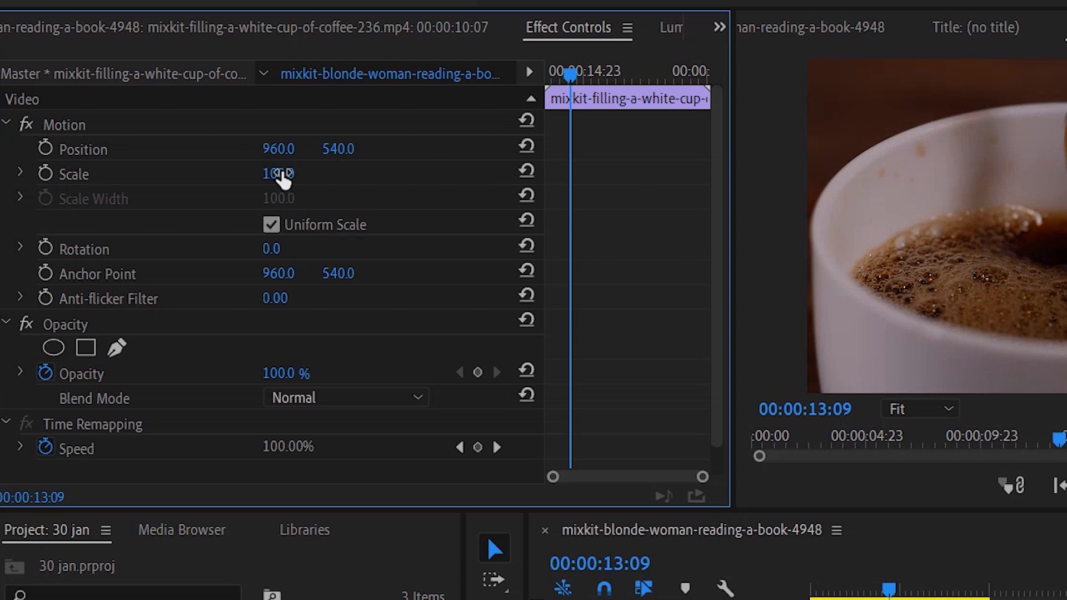
# Reduce the coffee cup clip's Scale to 59 and rotate it to 1.0°
pyautogui.moveTo(278, 173); pyautogui.dragTo(256, 174)
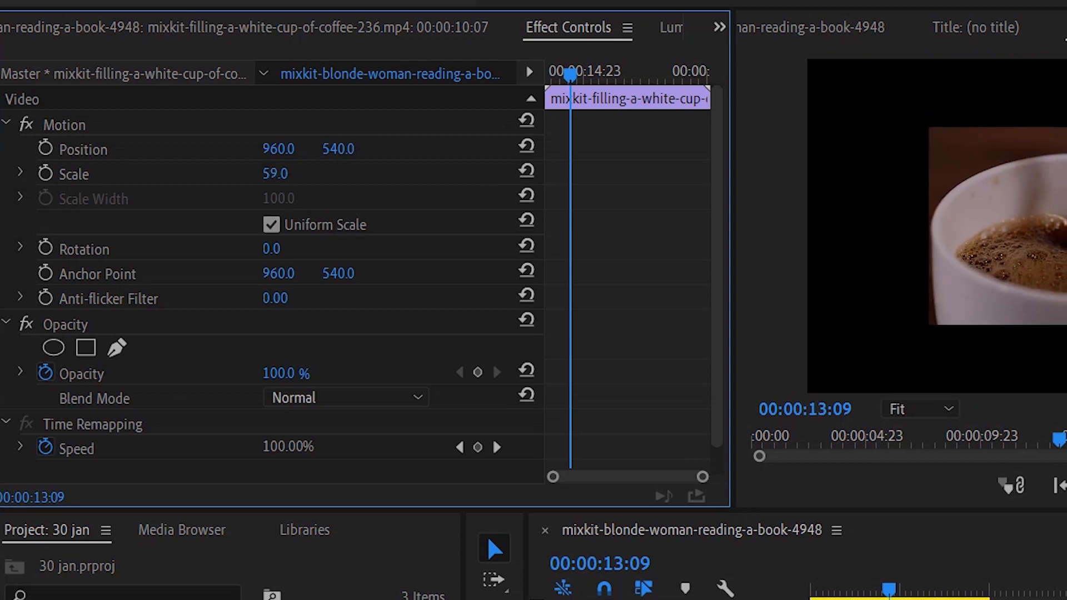
pyautogui.moveTo(272, 248); pyautogui.dragTo(286, 240)
# Try non-uniform scaling with height 106 and width 17 on the coffee clip, and restore Uniform Scale
pyautogui.click(272, 225)
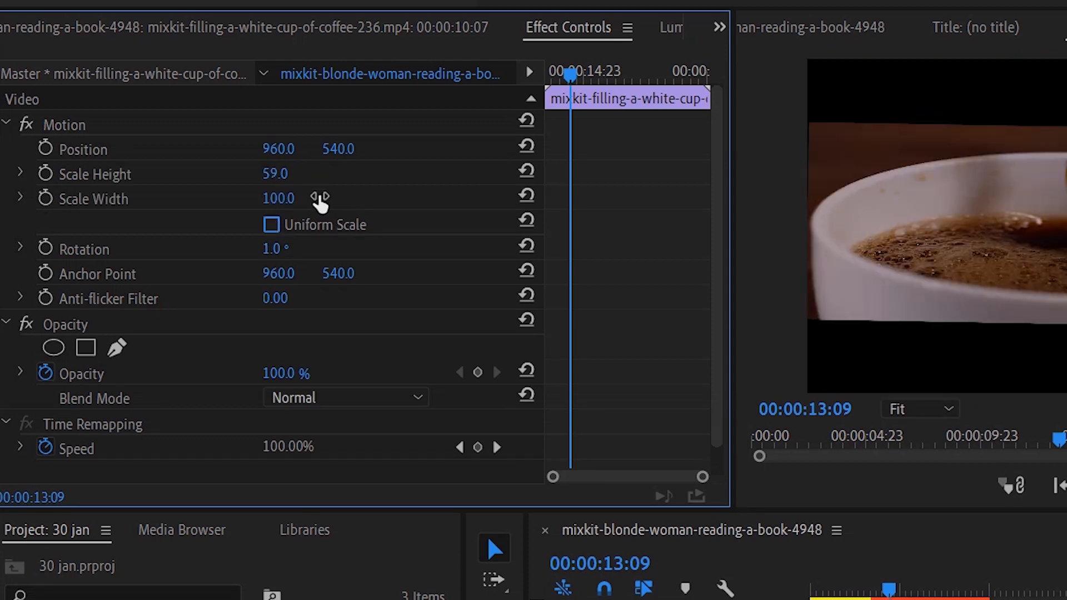
pyautogui.moveTo(281, 174); pyautogui.dragTo(353, 174)
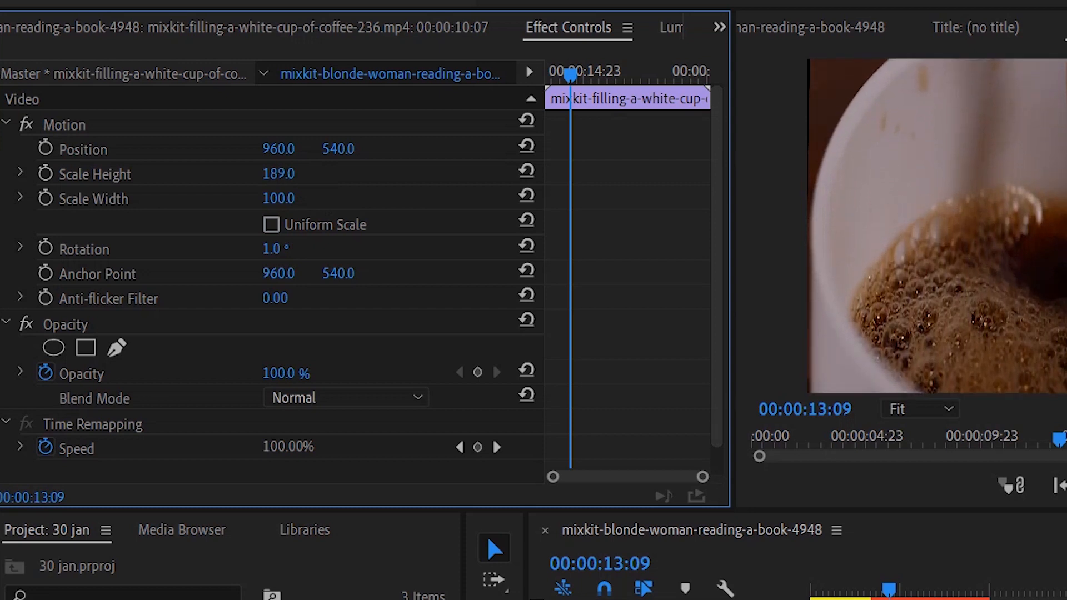
pyautogui.moveTo(274, 199); pyautogui.dragTo(228, 199)
pyautogui.moveTo(299, 177); pyautogui.dragTo(252, 177)
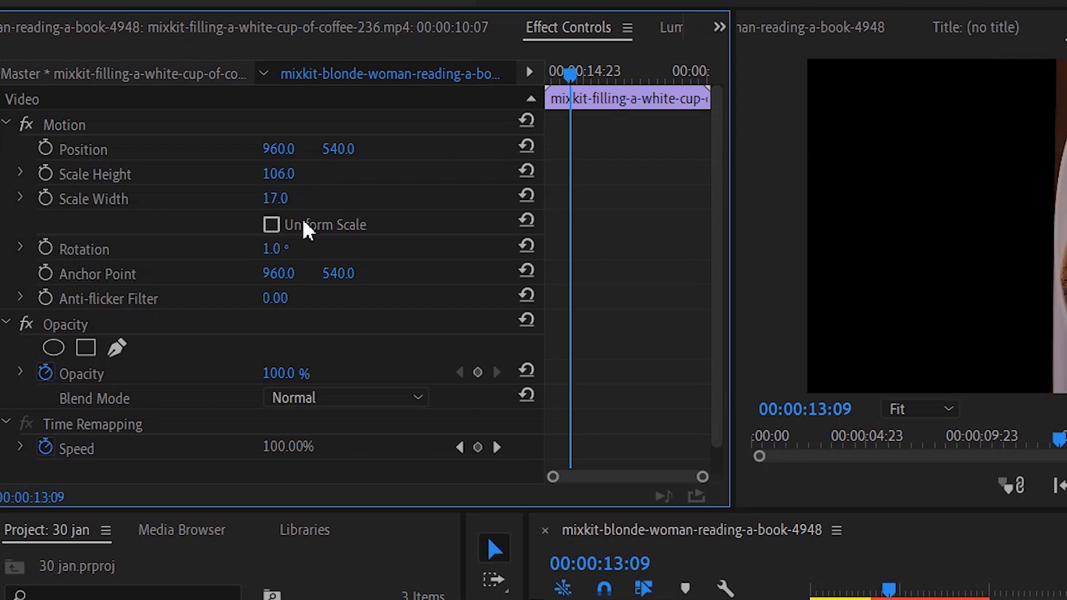
pyautogui.click(271, 225)
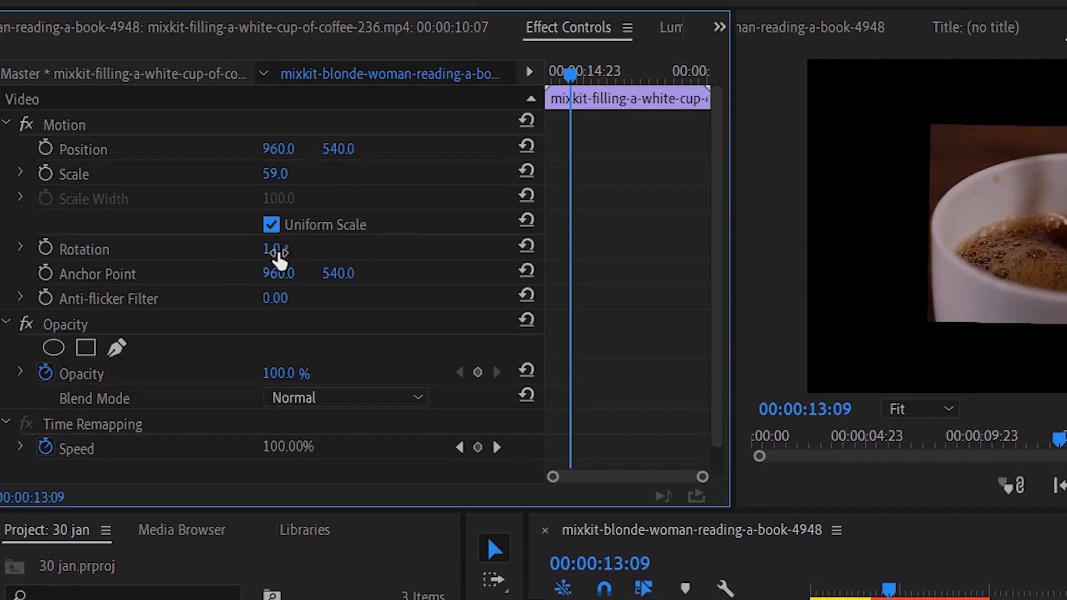
# Move the coffee clip's Anchor Point to 1126, 446, keeping Rotation at 1.0°
pyautogui.moveTo(276, 256)
pyautogui.mouseDown()
pyautogui.moveTo(360, 256)
pyautogui.moveTo(268, 256)
pyautogui.mouseUp()
pyautogui.moveTo(280, 273); pyautogui.dragTo(310, 274)
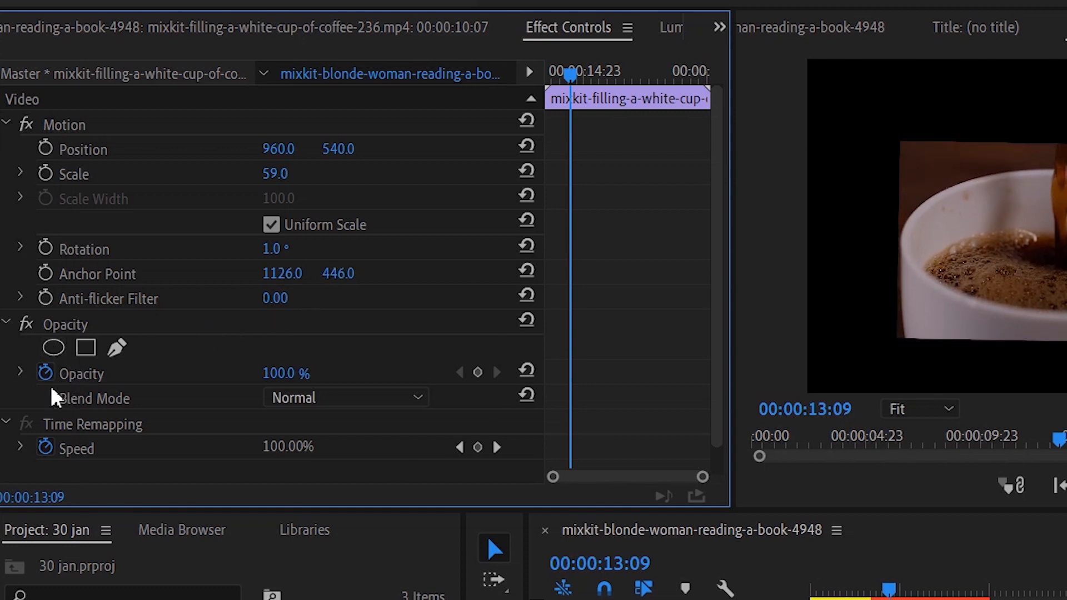
# Try an Opacity keyframe of 0% on the coffee clip, bring the value back up, and delete the keyframe
pyautogui.click(287, 373)
pyautogui.write('0')
pyautogui.press('Return')
pyautogui.moveTo(278, 374); pyautogui.dragTo(305, 374)
pyautogui.click(566, 374)
pyautogui.press('Delete')
# Enable Position and Scale keyframing on the coffee clip at 00:00:13:09, with Scale set to 0
pyautogui.click(751, 546)
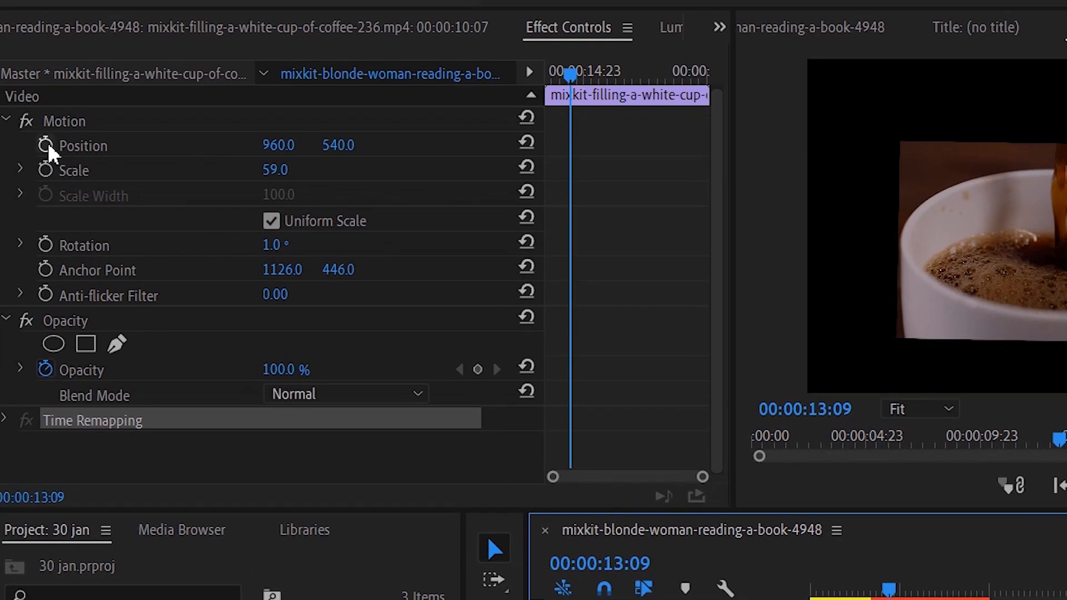
pyautogui.click(46, 146)
pyautogui.click(46, 170)
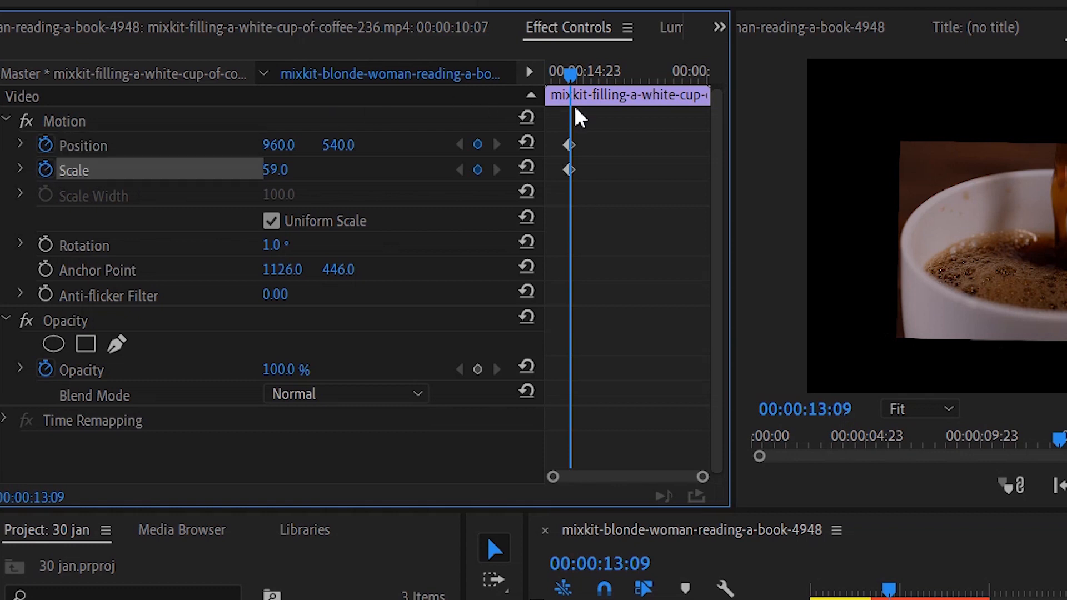
pyautogui.moveTo(285, 170); pyautogui.dragTo(194, 170)
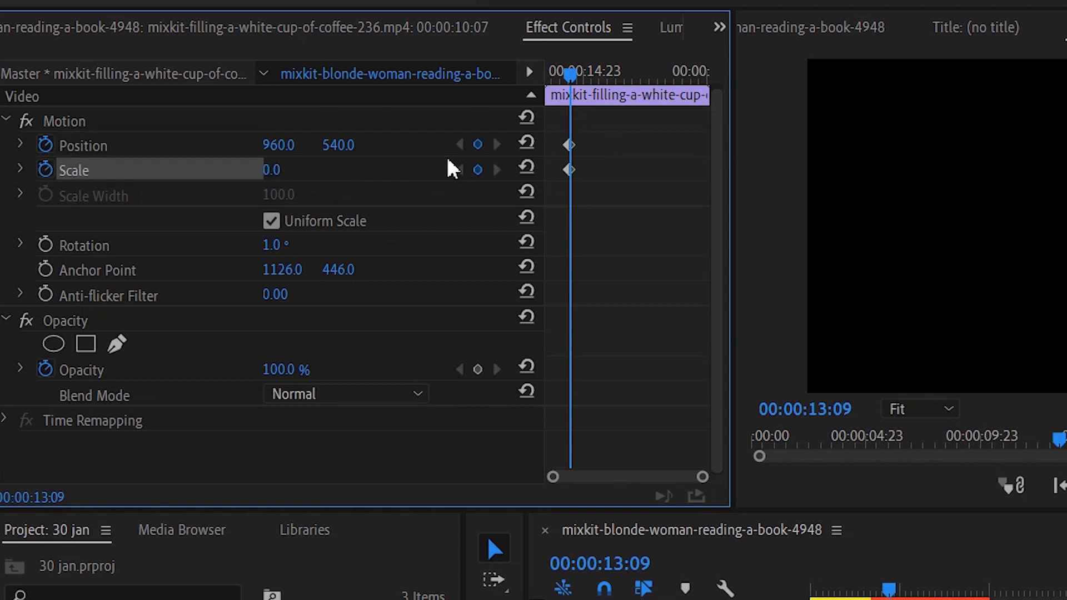
# Keyframe the coffee clip at 00:00:26:17 with Scale 100 and Position 1128, 422
pyautogui.moveTo(579, 80); pyautogui.dragTo(680, 81)
pyautogui.moveTo(275, 170); pyautogui.dragTo(330, 170)
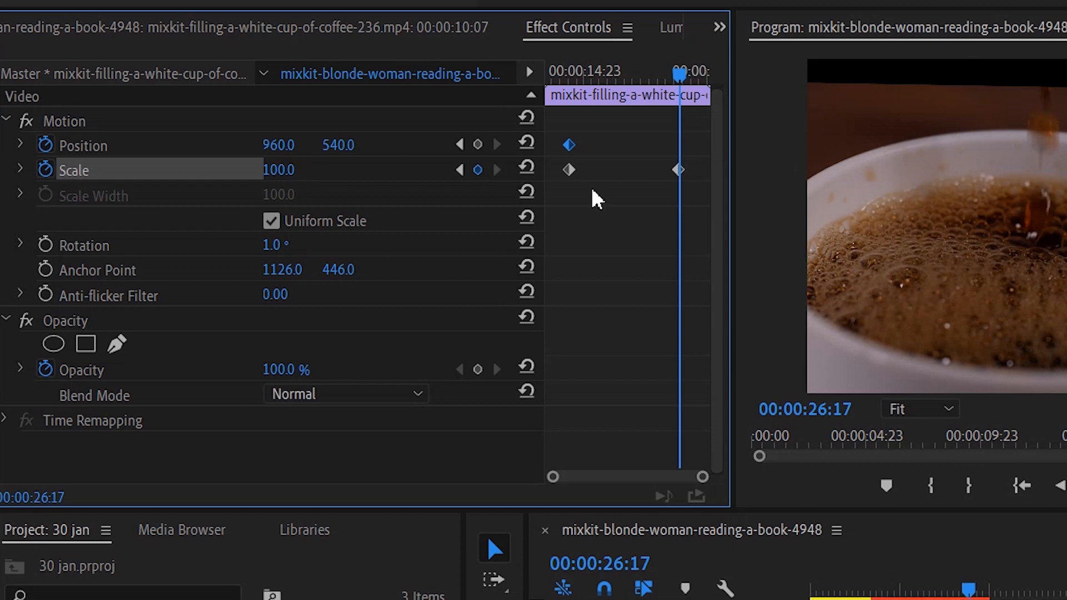
pyautogui.moveTo(284, 147); pyautogui.dragTo(376, 147)
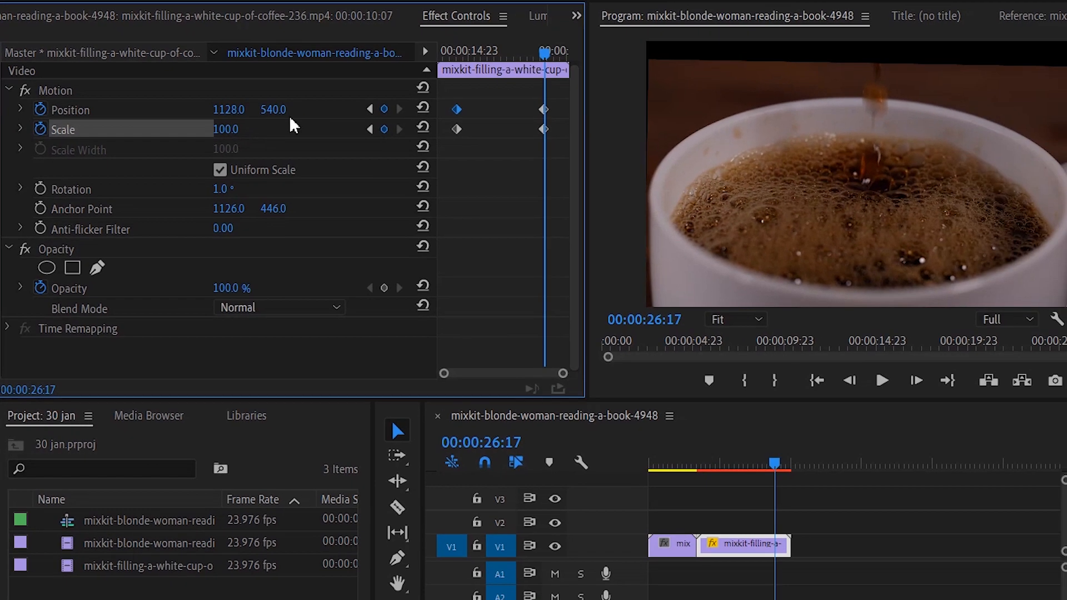
pyautogui.moveTo(307, 129); pyautogui.dragTo(289, 107)
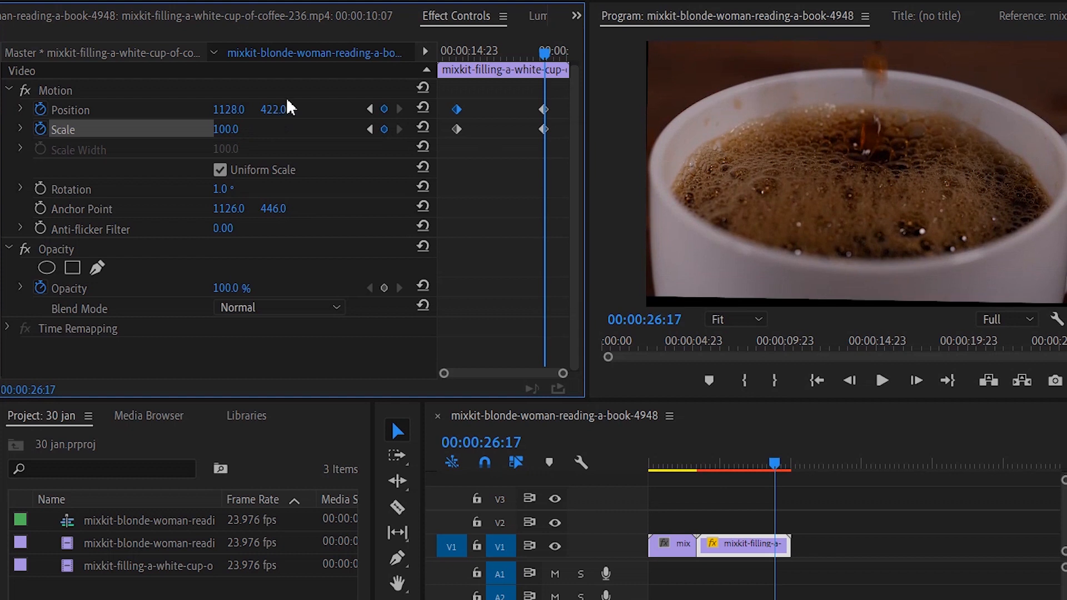
# Undo the Position and Scale keyframes and the Anchor Point change on the coffee clip
pyautogui.hotkey('ctrl', 'z')
pyautogui.hotkey('ctrl', 'z')
pyautogui.hotkey('ctrl', 'z')
pyautogui.hotkey('ctrl', 'z')
pyautogui.hotkey('ctrl', 'z')
pyautogui.hotkey('ctrl', 'z')
pyautogui.hotkey('ctrl', 'z')
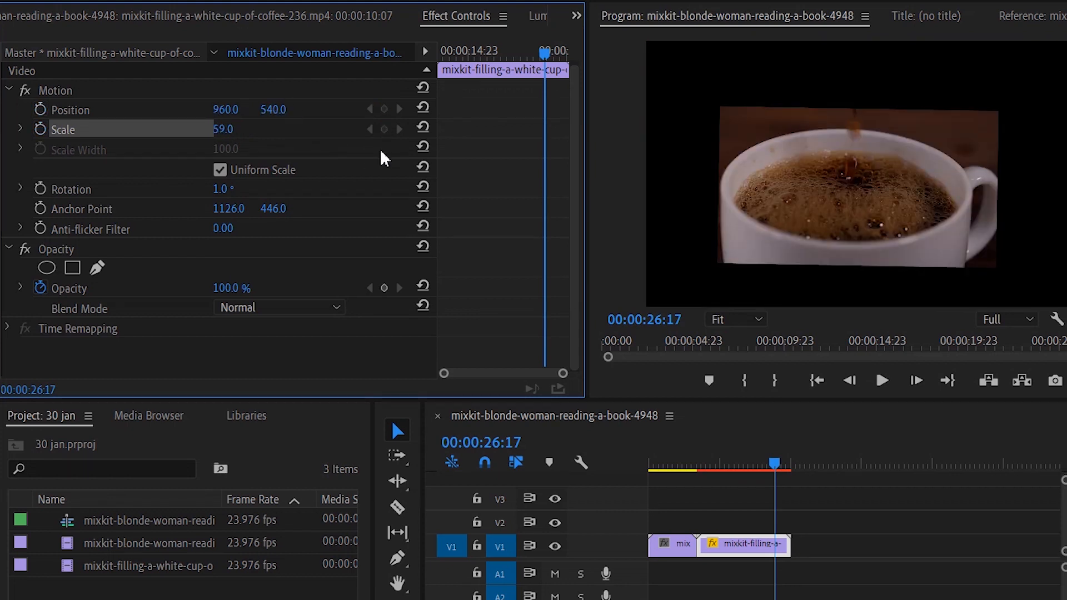
pyautogui.hotkey('ctrl', 'z')
# Replace the modified coffee clip on V1 with a fresh copy from the project and select it
pyautogui.click(745, 545)
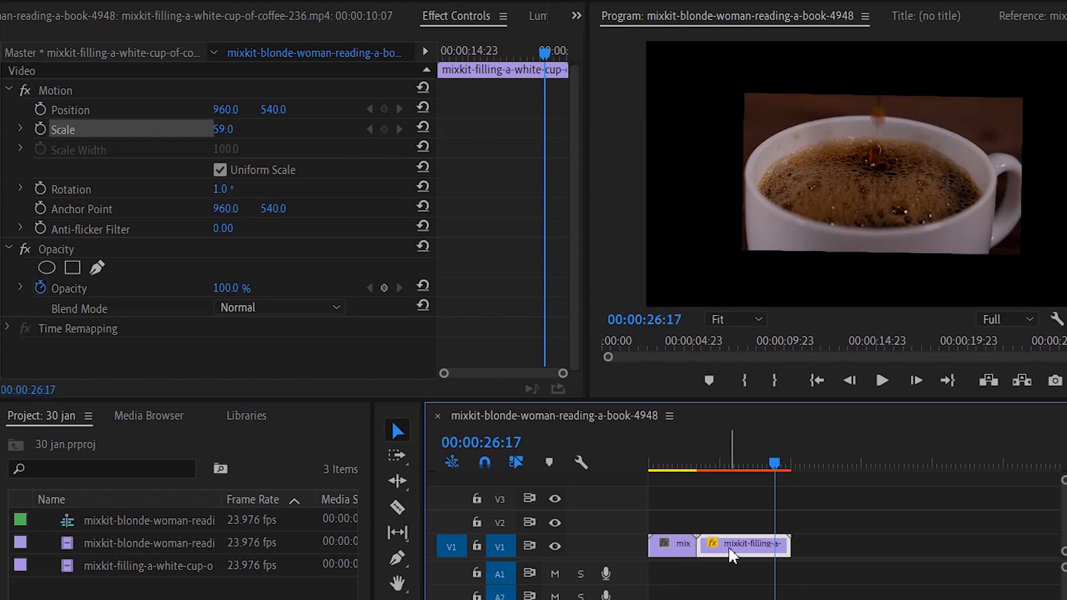
pyautogui.press('Delete')
pyautogui.moveTo(154, 565); pyautogui.dragTo(703, 549)
pyautogui.click(750, 543)
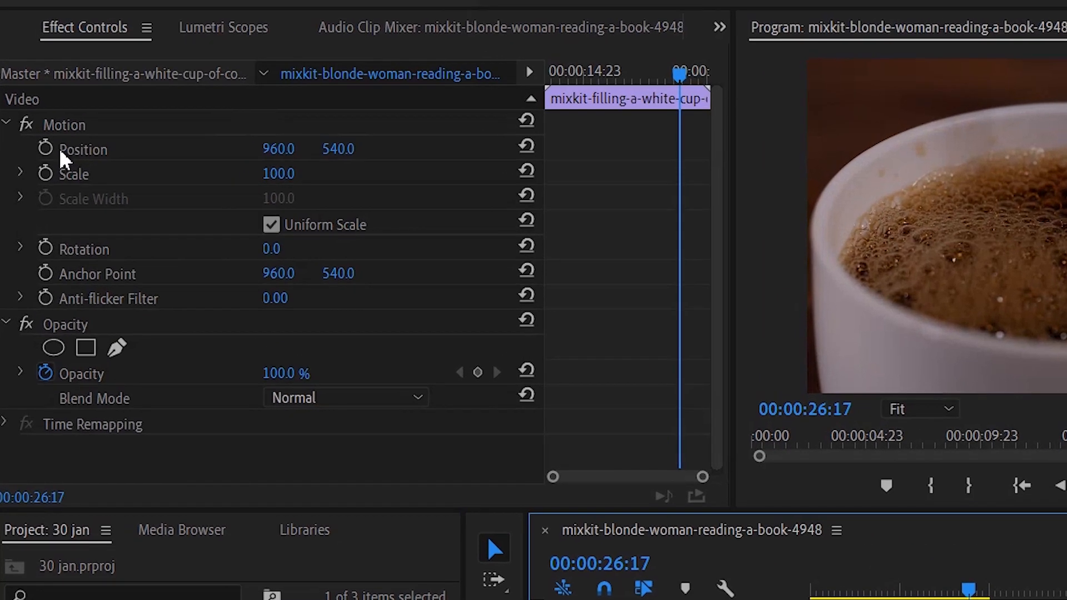
# Keyframe Position and Scale at 100 near the coffee clip's end, and set Scale to 0 at its start, 00:00:10:07
pyautogui.click(48, 151)
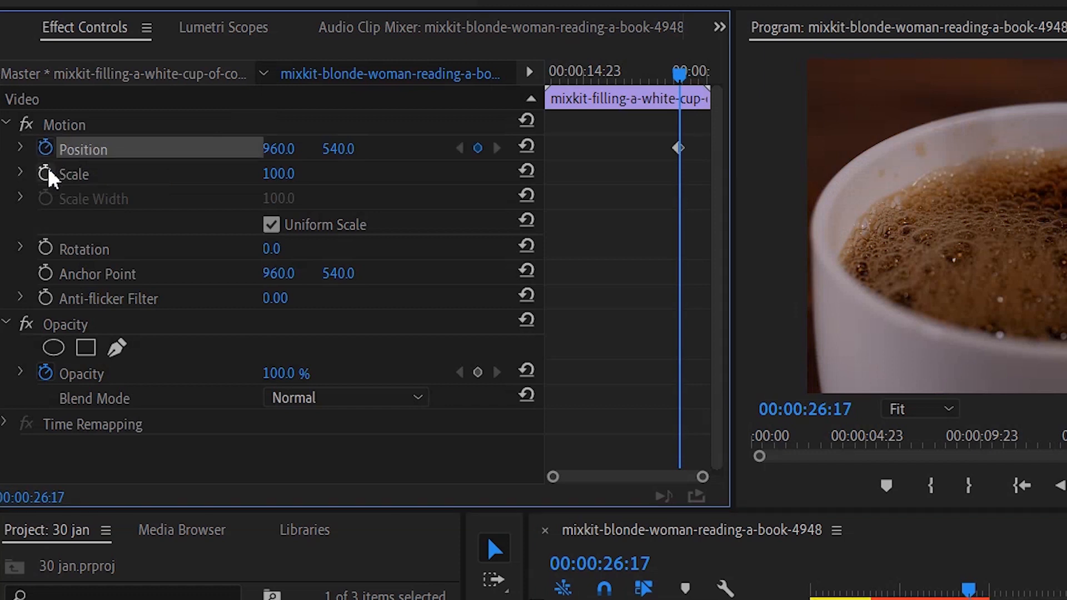
pyautogui.click(48, 173)
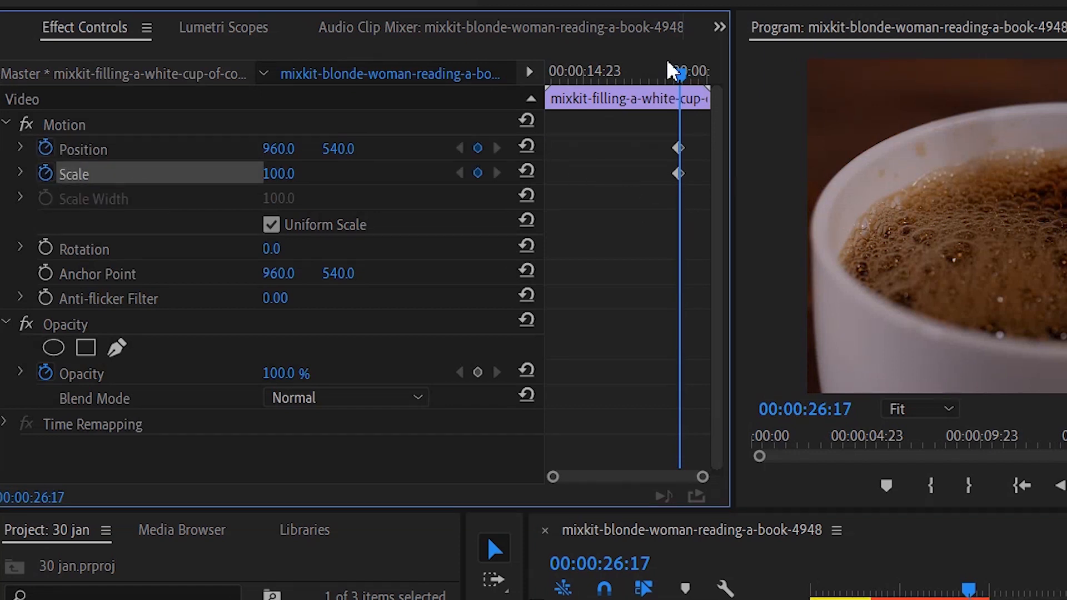
pyautogui.moveTo(673, 71); pyautogui.dragTo(483, 88)
pyautogui.moveTo(420, 111); pyautogui.dragTo(549, 82)
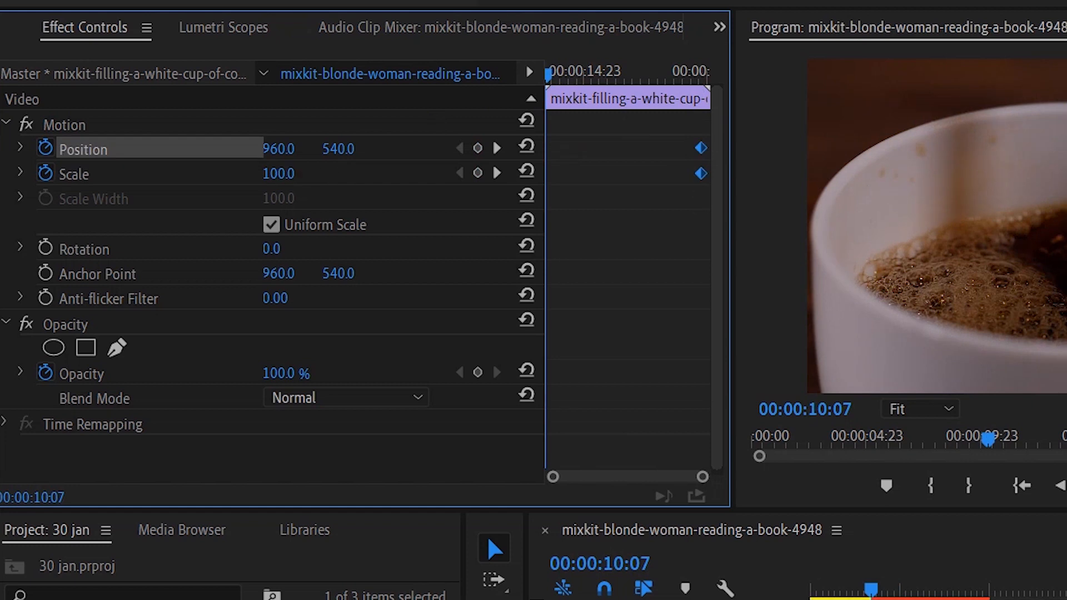
pyautogui.moveTo(279, 173); pyautogui.dragTo(224, 174)
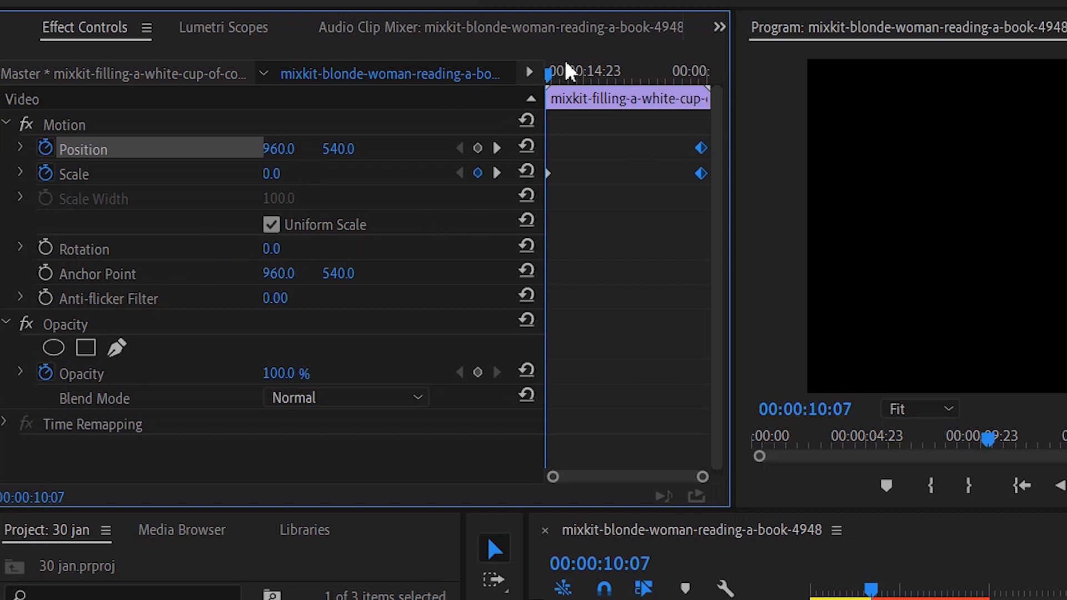
# Speed up the zoom-in by moving the ending Position and Scale keyframes to about 00:00:15:20, and preview it
pyautogui.press('space')
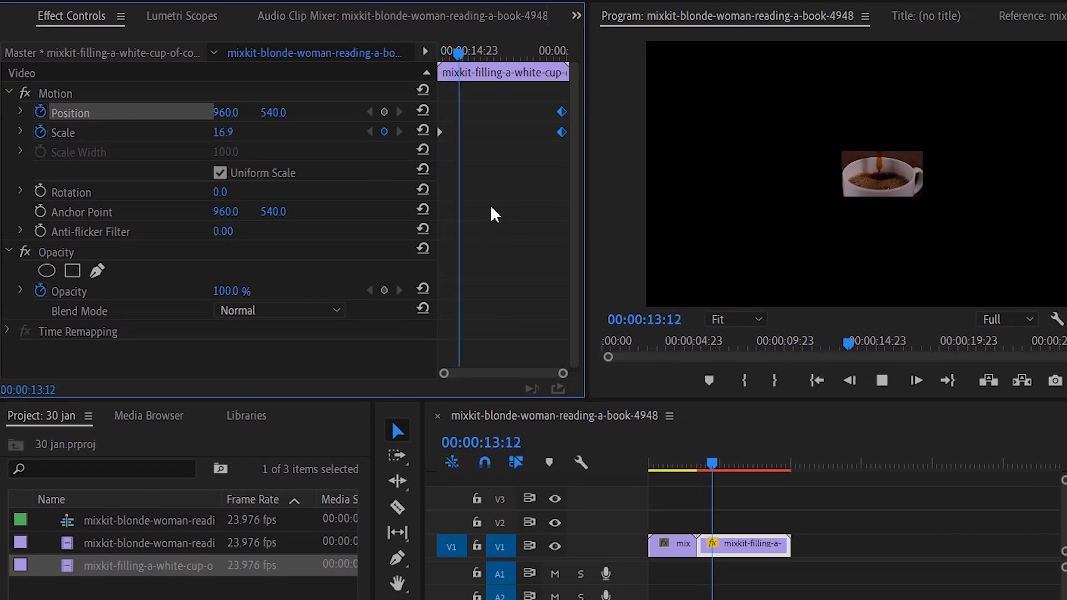
pyautogui.press('space')
pyautogui.moveTo(558, 178); pyautogui.dragTo(565, 90)
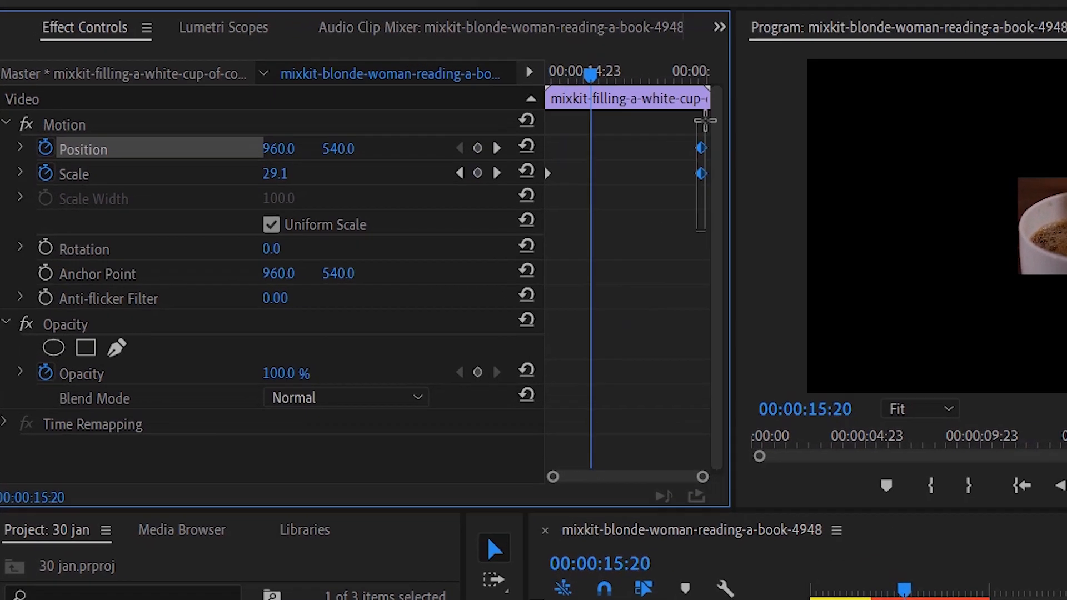
pyautogui.moveTo(701, 150); pyautogui.dragTo(595, 155)
pyautogui.moveTo(596, 79)
pyautogui.mouseDown()
pyautogui.moveTo(535, 84)
pyautogui.moveTo(575, 81)
pyautogui.mouseUp()
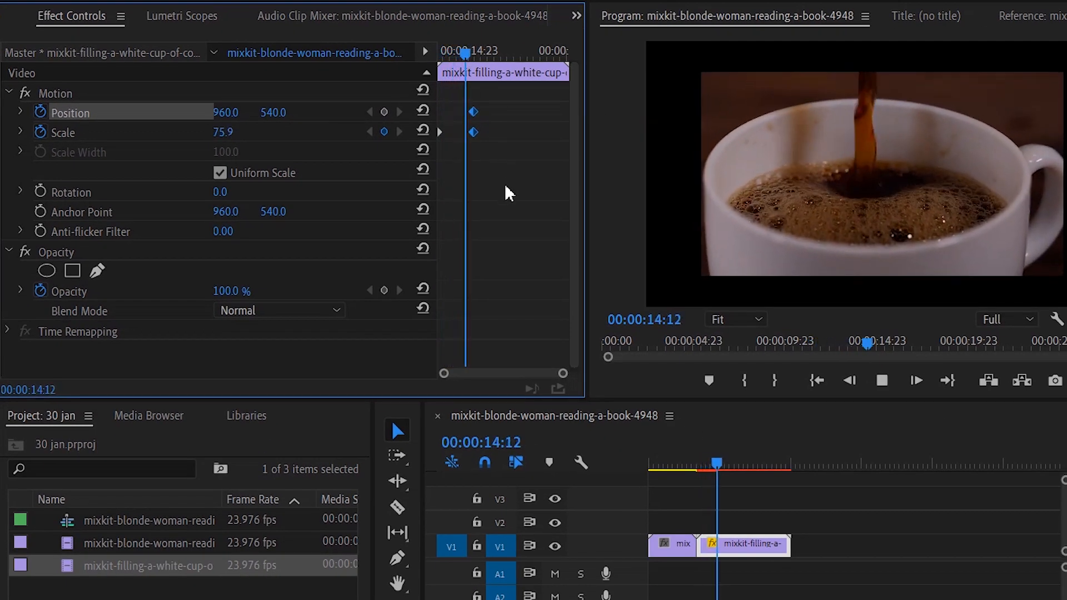
pyautogui.press('space')
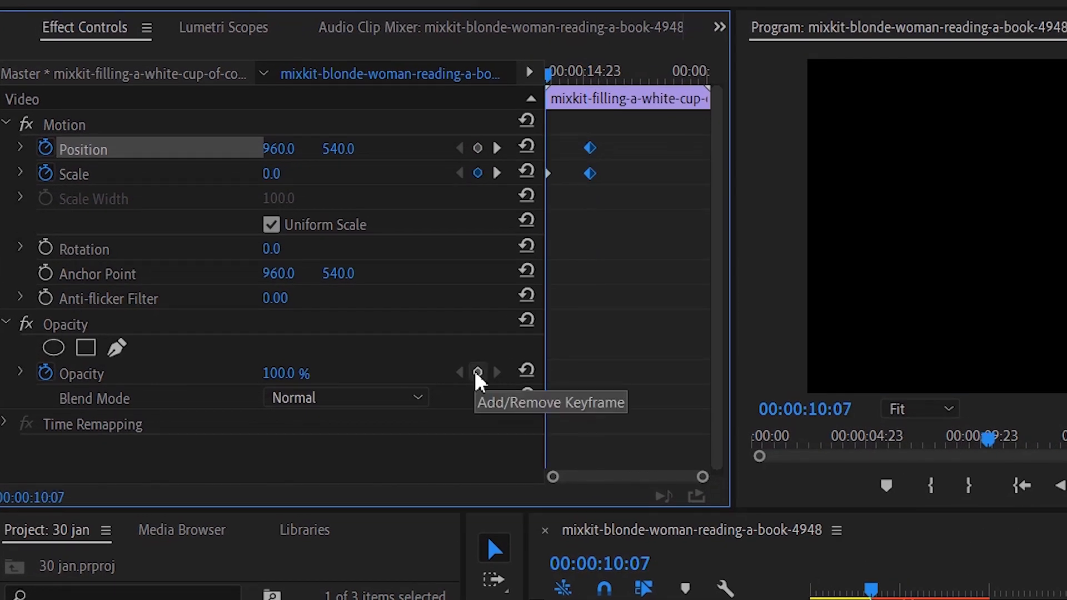
# Keyframe Opacity from 0% at the coffee clip's start to 100% at about 00:00:13:16, and preview the fade-in
pyautogui.click(384, 290)
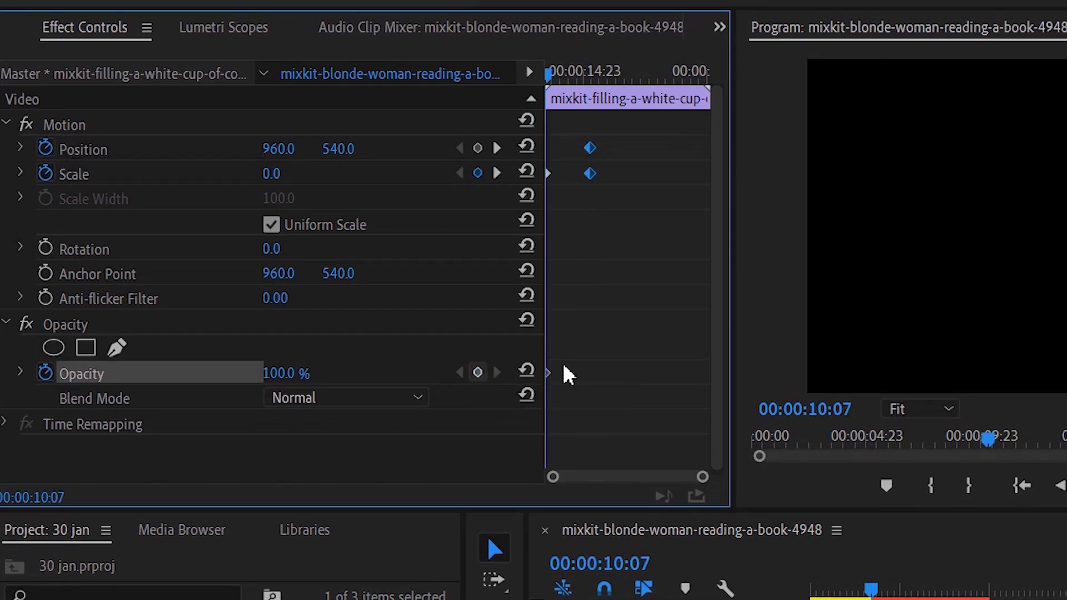
pyautogui.click(588, 374)
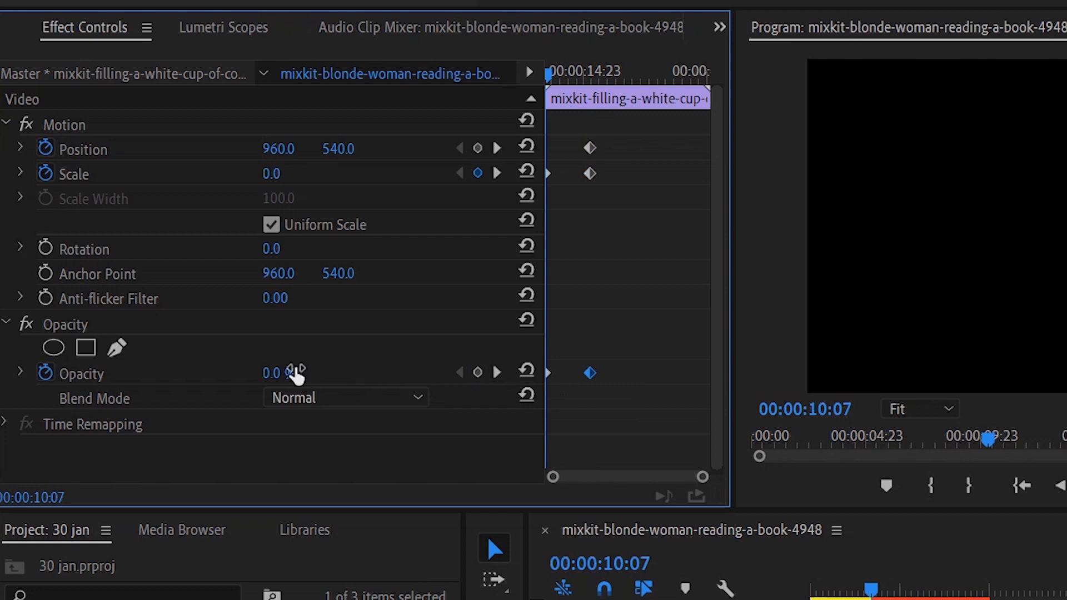
pyautogui.press('space')
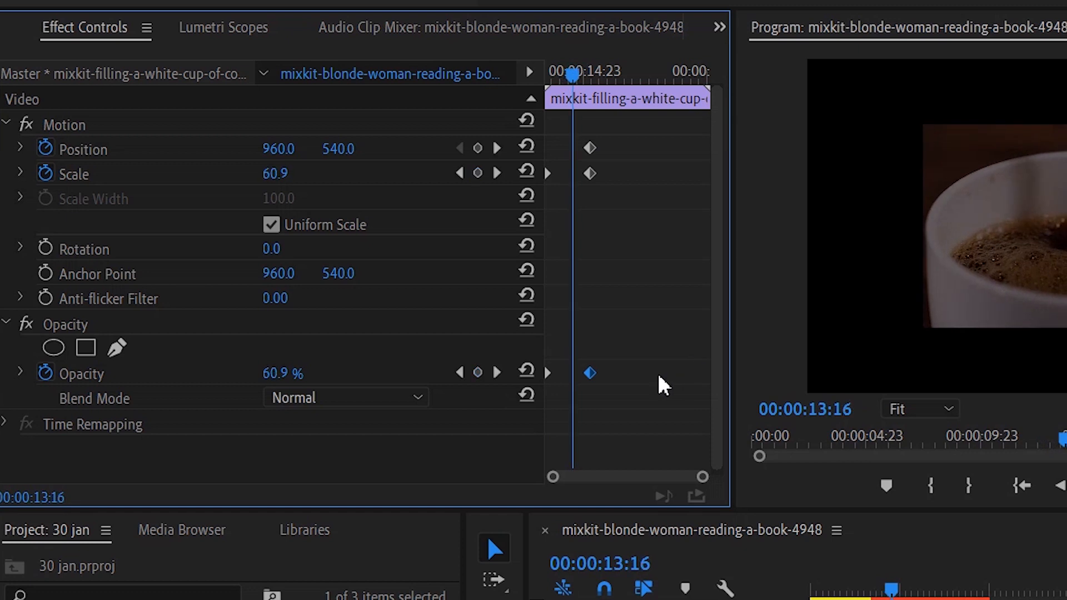
pyautogui.moveTo(589, 373); pyautogui.dragTo(570, 371)
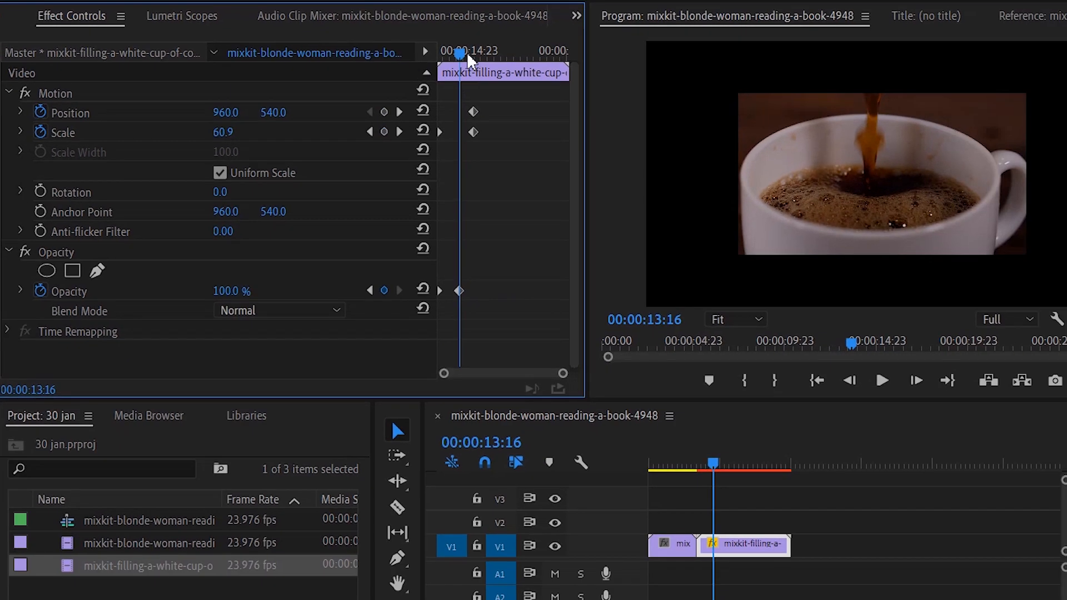
pyautogui.moveTo(558, 71); pyautogui.dragTo(526, 71)
pyautogui.press('space')
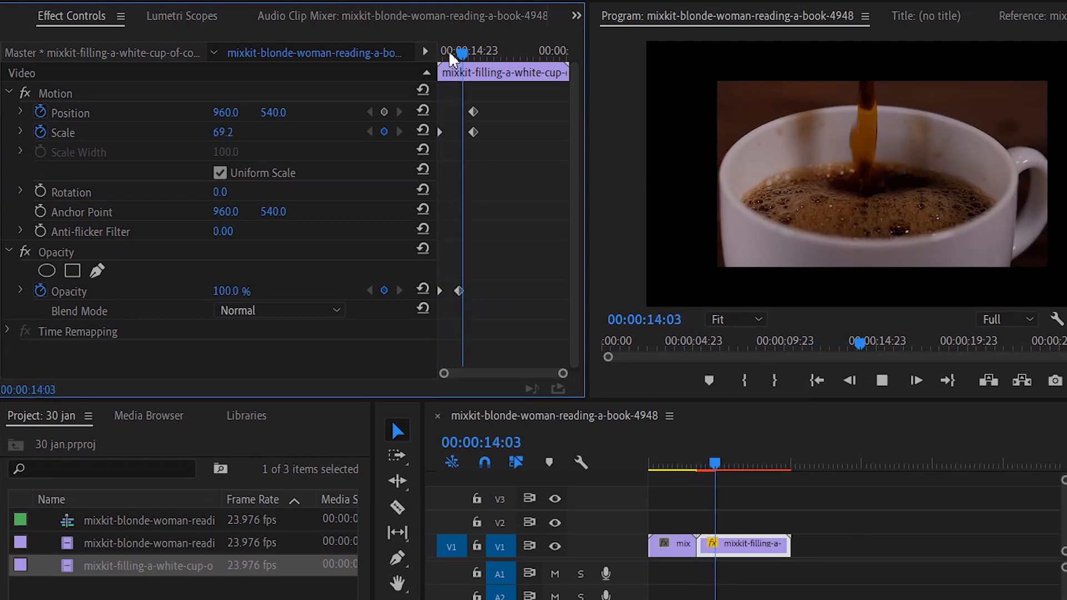
pyautogui.press('space')
# Delete both Scale keyframes from the coffee clip
pyautogui.moveTo(445, 129); pyautogui.dragTo(474, 127)
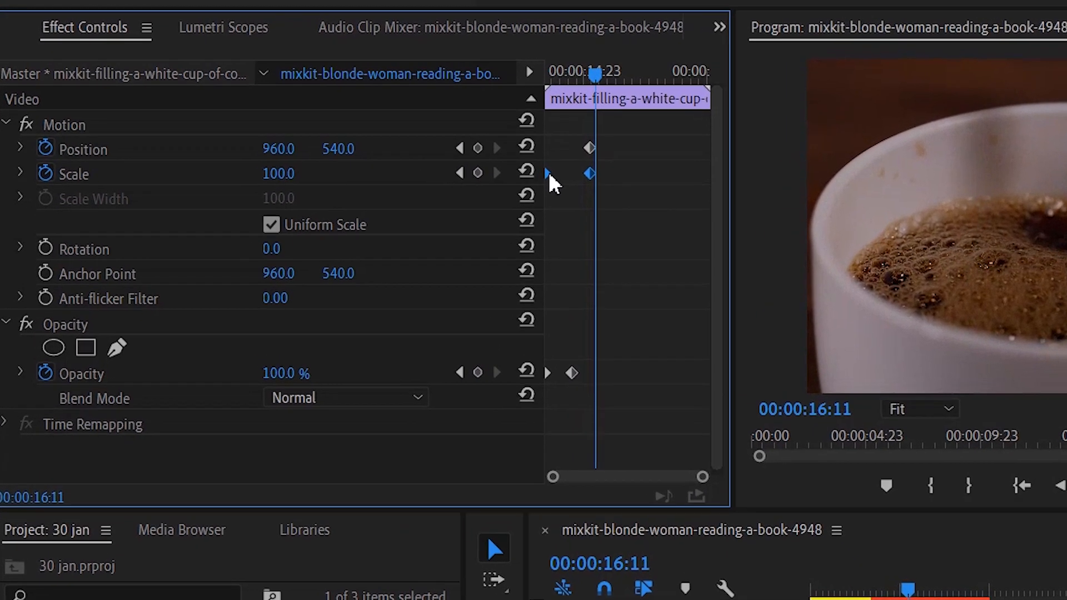
pyautogui.moveTo(591, 167); pyautogui.dragTo(546, 166)
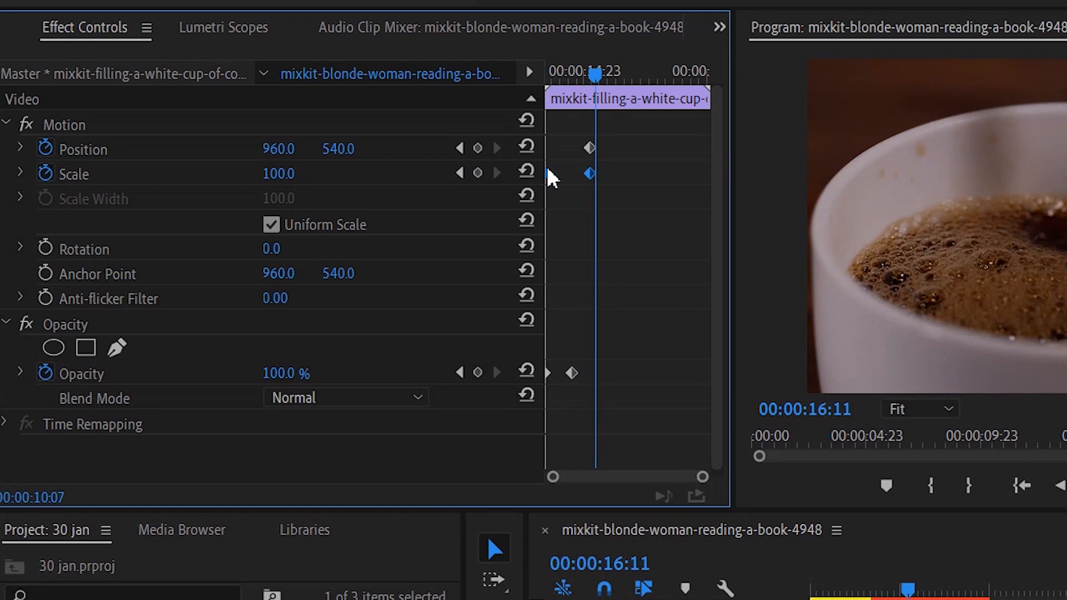
pyautogui.press('Delete')
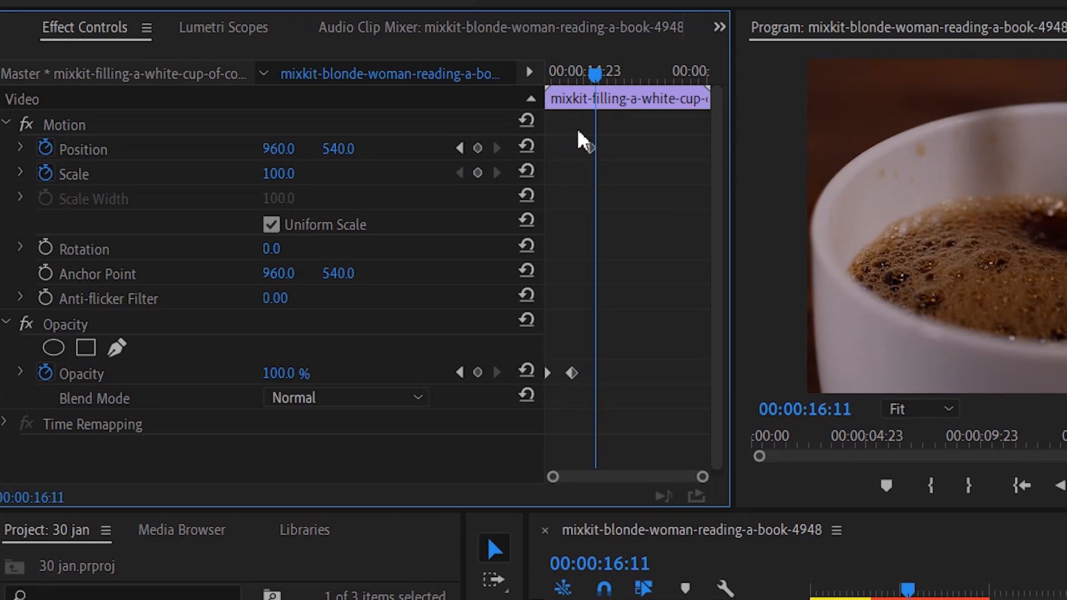
# Keyframe Scale from 100 beside the coffee clip's Position keyframe to about 152 at the clip's end, and preview the slow zoom
pyautogui.click(476, 173)
pyautogui.moveTo(593, 172); pyautogui.dragTo(588, 171)
pyautogui.moveTo(596, 72); pyautogui.dragTo(657, 74)
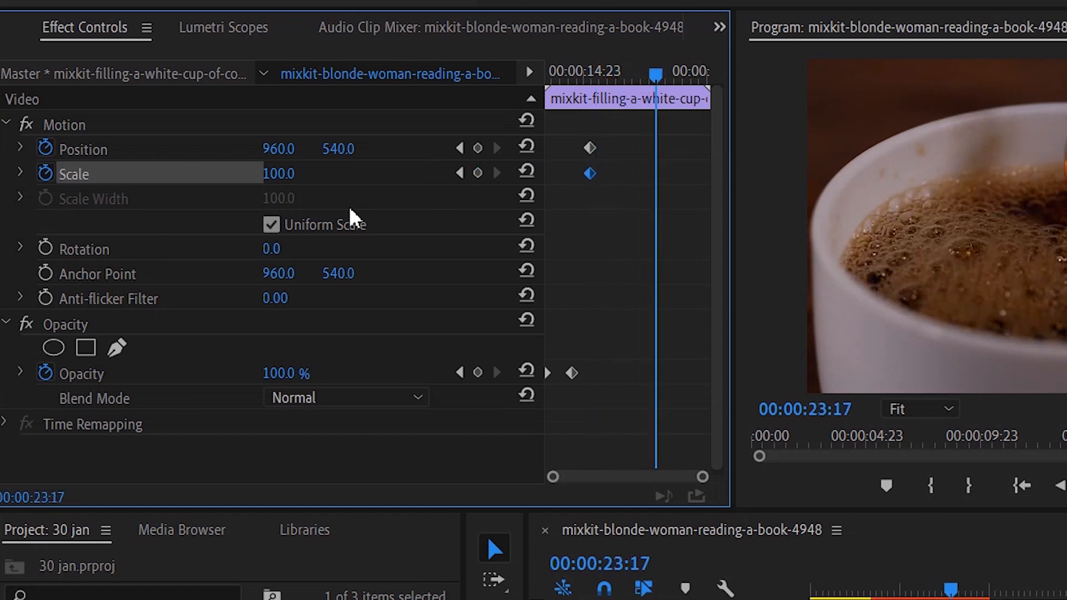
pyautogui.moveTo(292, 173)
pyautogui.mouseDown()
pyautogui.moveTo(316, 173)
pyautogui.moveTo(293, 172)
pyautogui.mouseUp()
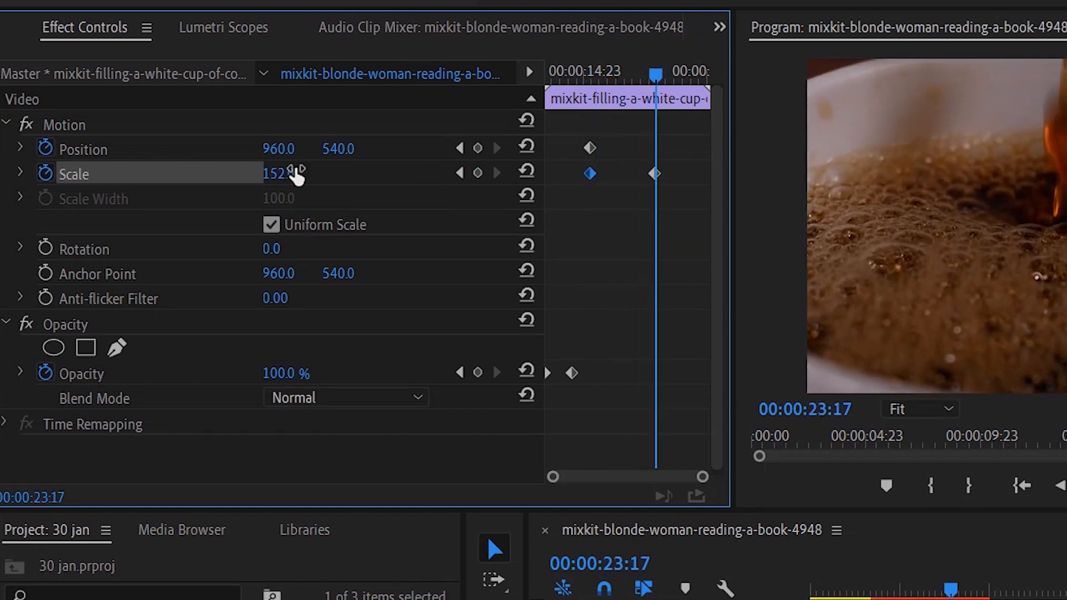
pyautogui.moveTo(655, 174); pyautogui.dragTo(716, 174)
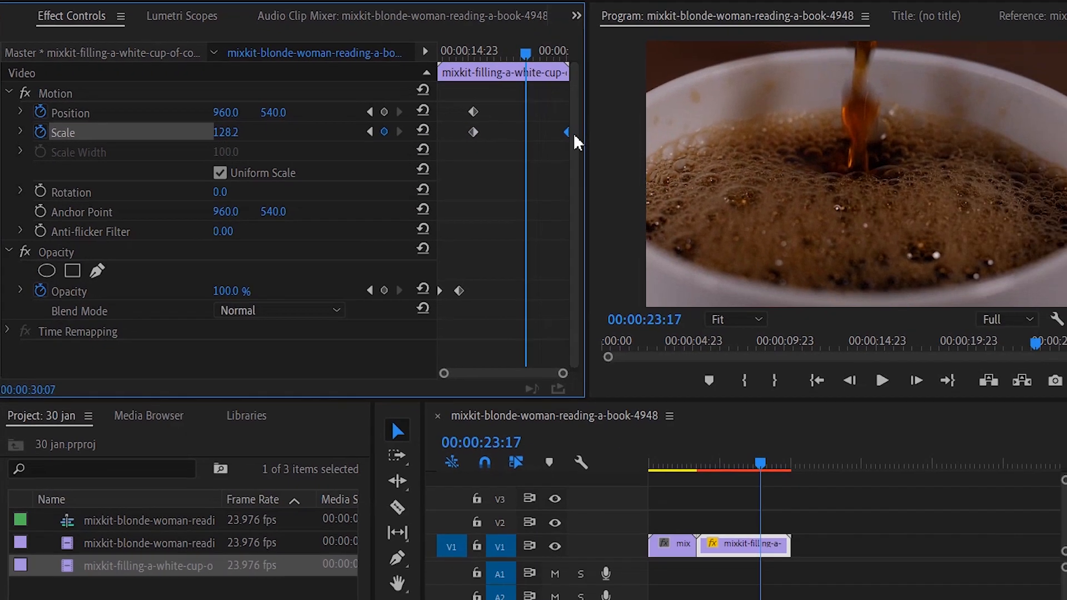
pyautogui.moveTo(526, 54); pyautogui.dragTo(420, 79)
pyautogui.press('space')
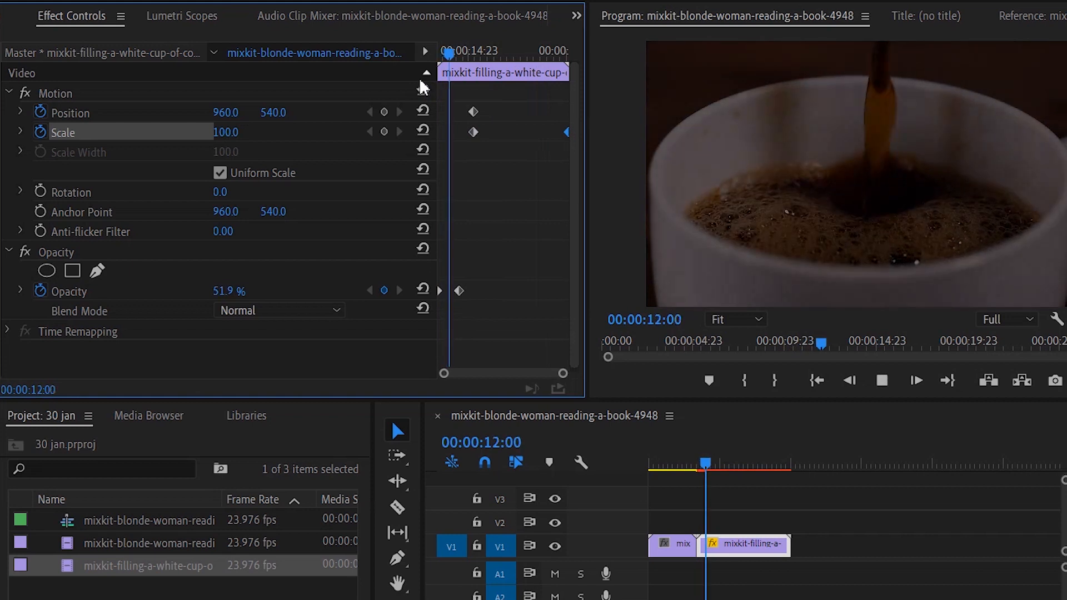
pyautogui.press('space')
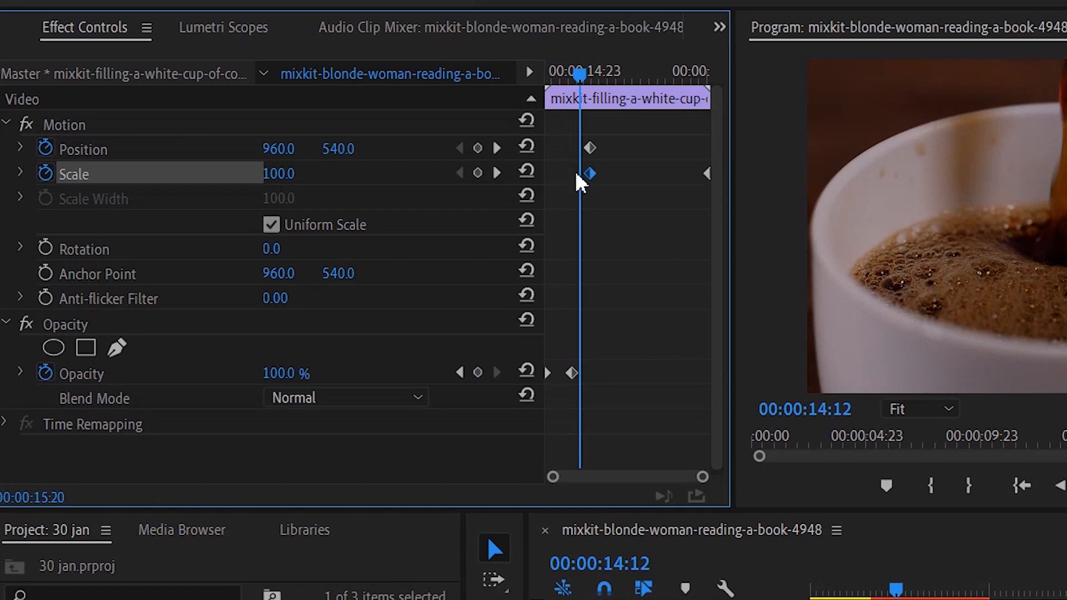
# Move the first Scale keyframe to the coffee clip's start and preview the zoom from there
pyautogui.moveTo(576, 174); pyautogui.dragTo(545, 174)
pyautogui.moveTo(578, 73); pyautogui.dragTo(534, 76)
pyautogui.press('space')
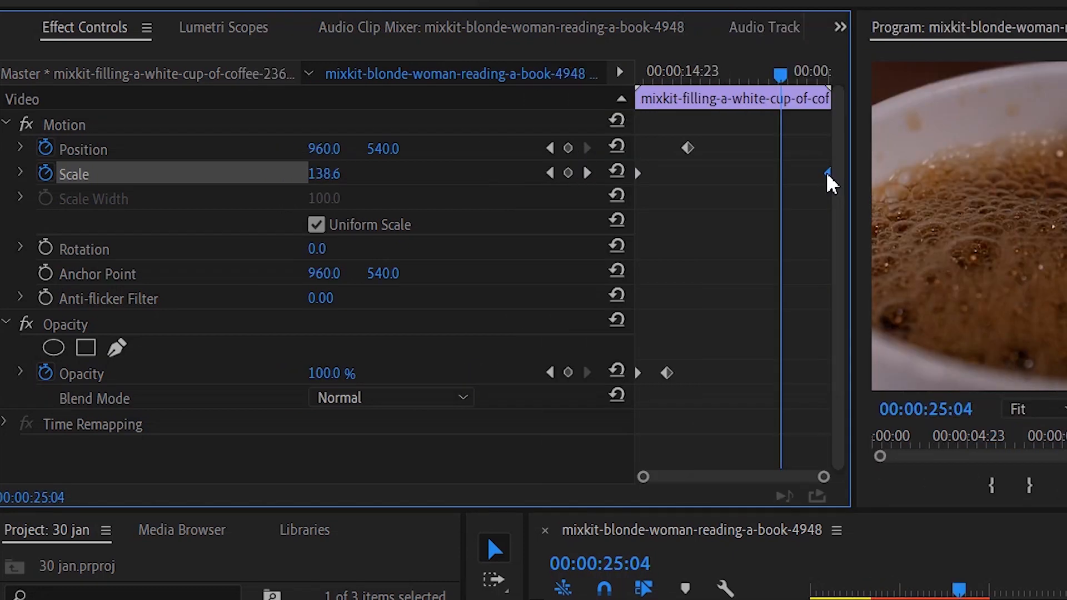
# Apply Ease Out to the coffee clip's ending and starting Scale keyframes, playing the zoom in between
pyautogui.rightClick(829, 176)
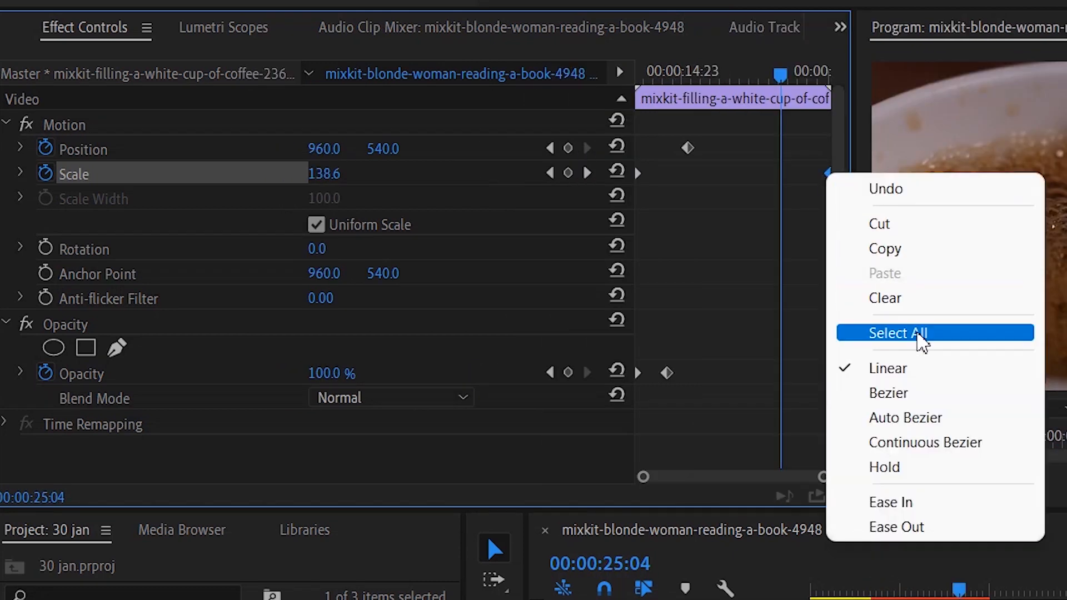
pyautogui.click(923, 525)
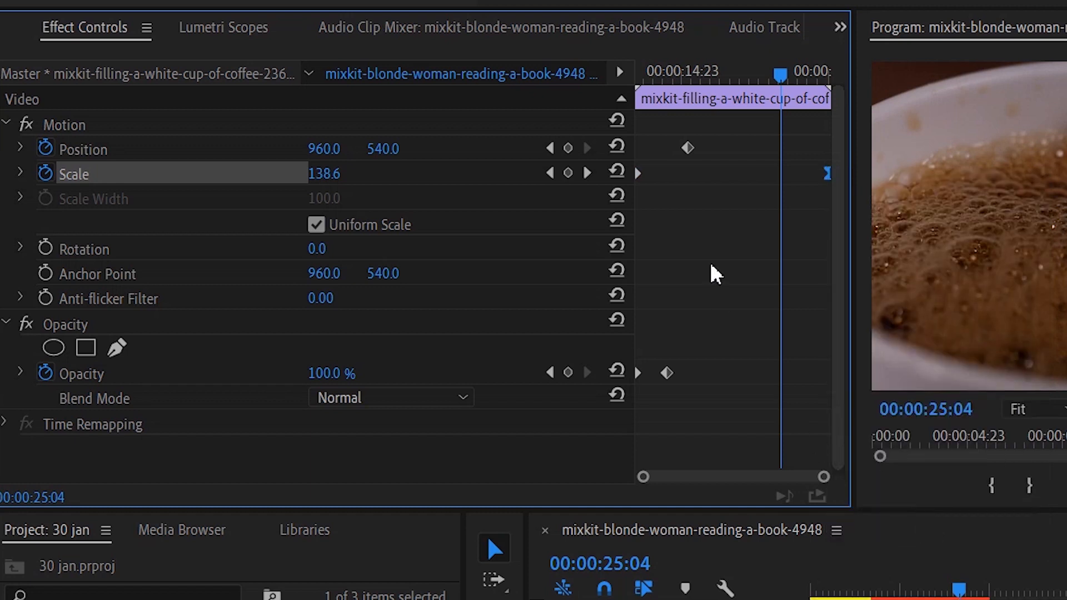
pyautogui.press('space')
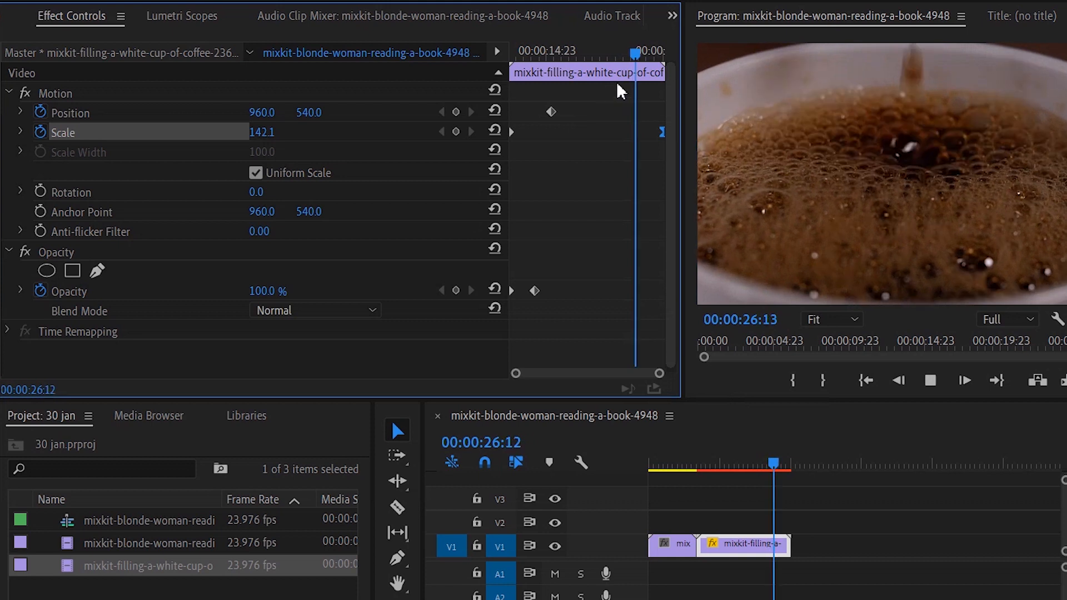
pyautogui.press('space')
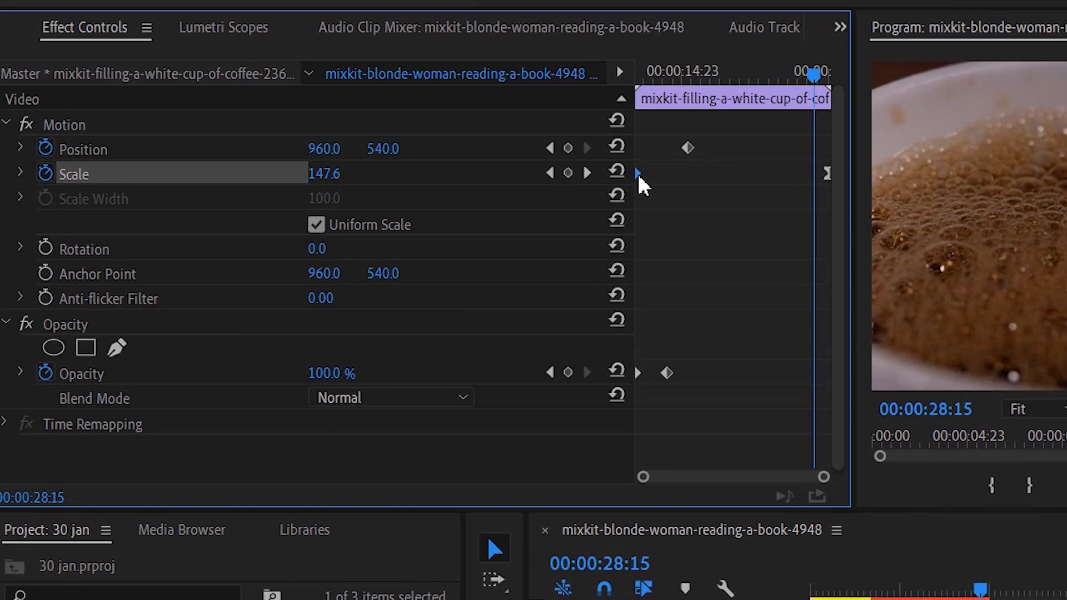
pyautogui.rightClick(511, 132)
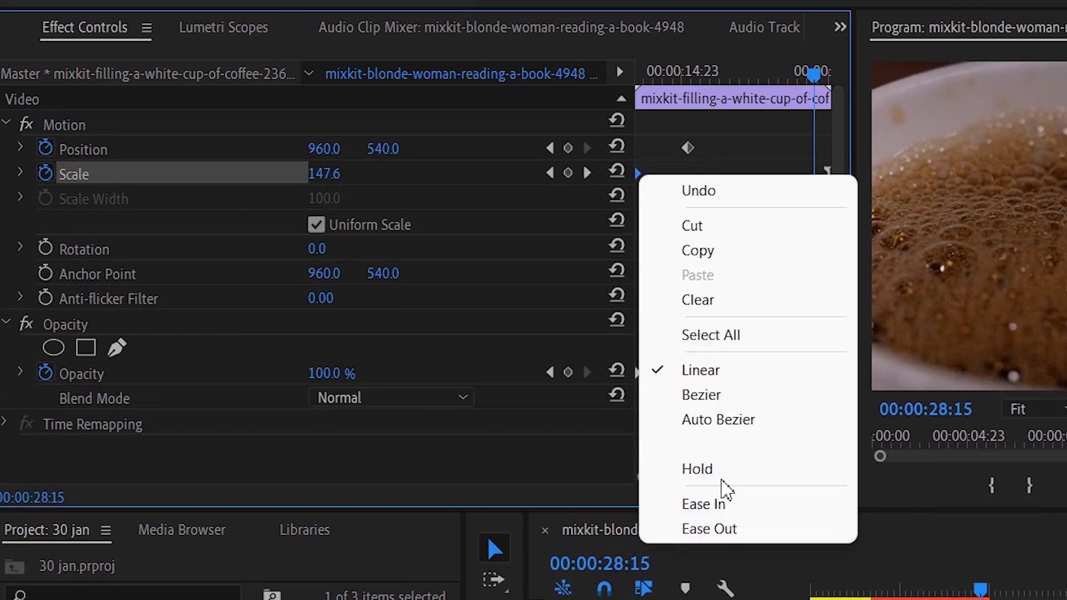
pyautogui.click(730, 529)
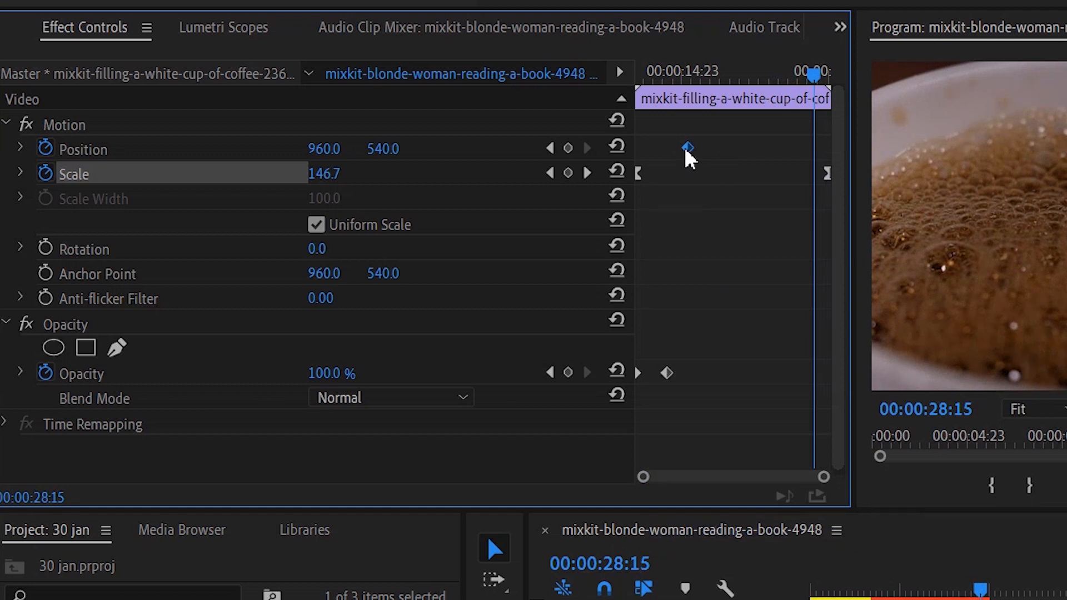
# Set the temporal interpolation of the coffee clip's Position keyframe to Ease Out
pyautogui.rightClick(686, 146)
pyautogui.moveTo(793, 345)
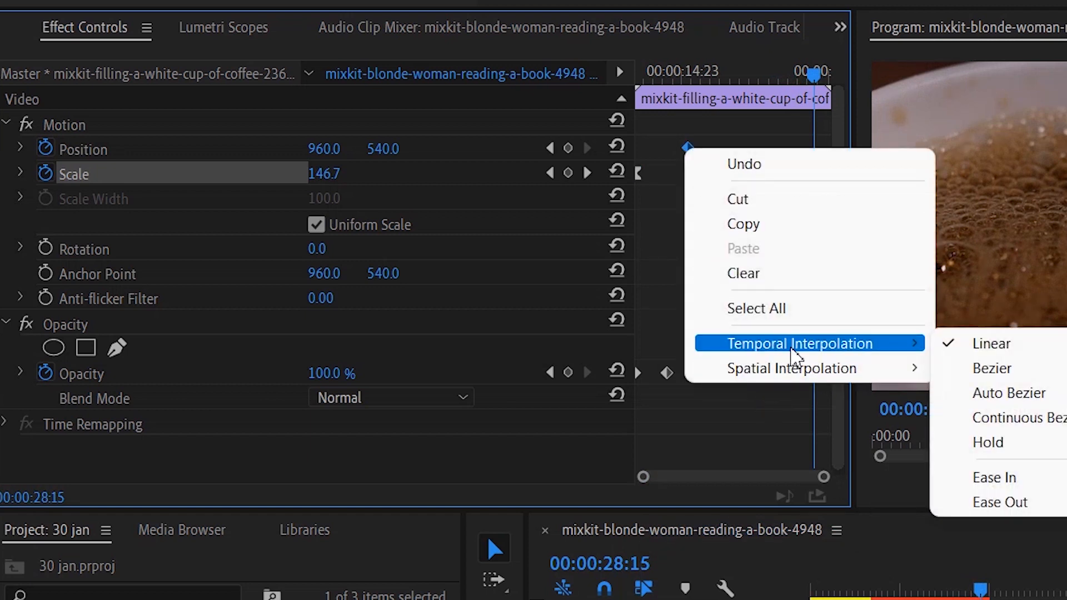
pyautogui.click(945, 502)
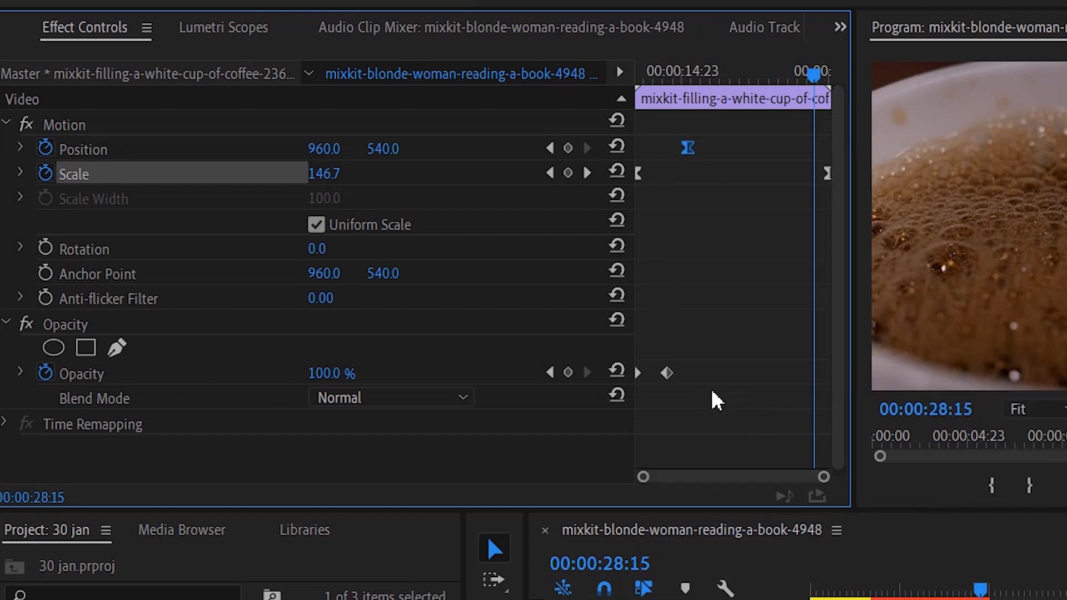
# Apply easing to both Opacity keyframes of the coffee clip and preview the animation from the clip's start
pyautogui.click(720, 381)
pyautogui.click(666, 373)
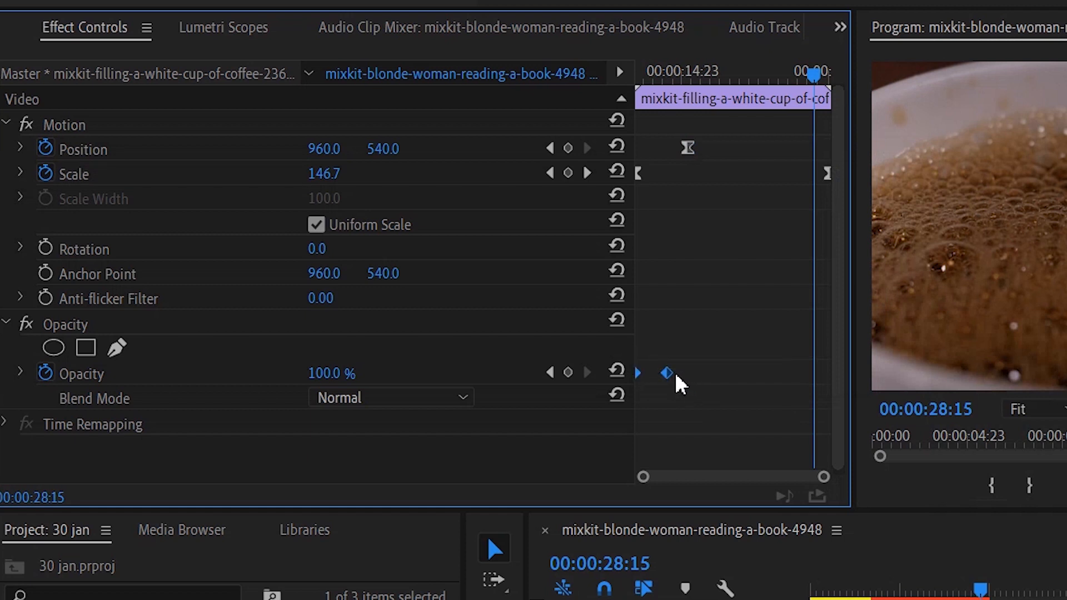
pyautogui.rightClick(666, 373)
pyautogui.click(590, 572)
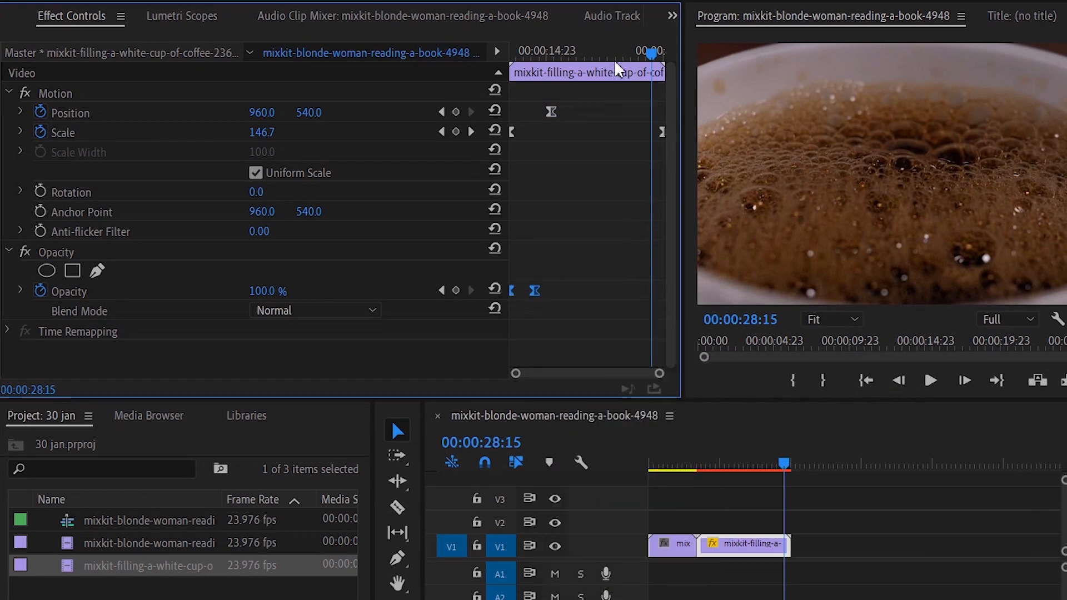
pyautogui.moveTo(640, 54); pyautogui.dragTo(482, 87)
pyautogui.press('space')
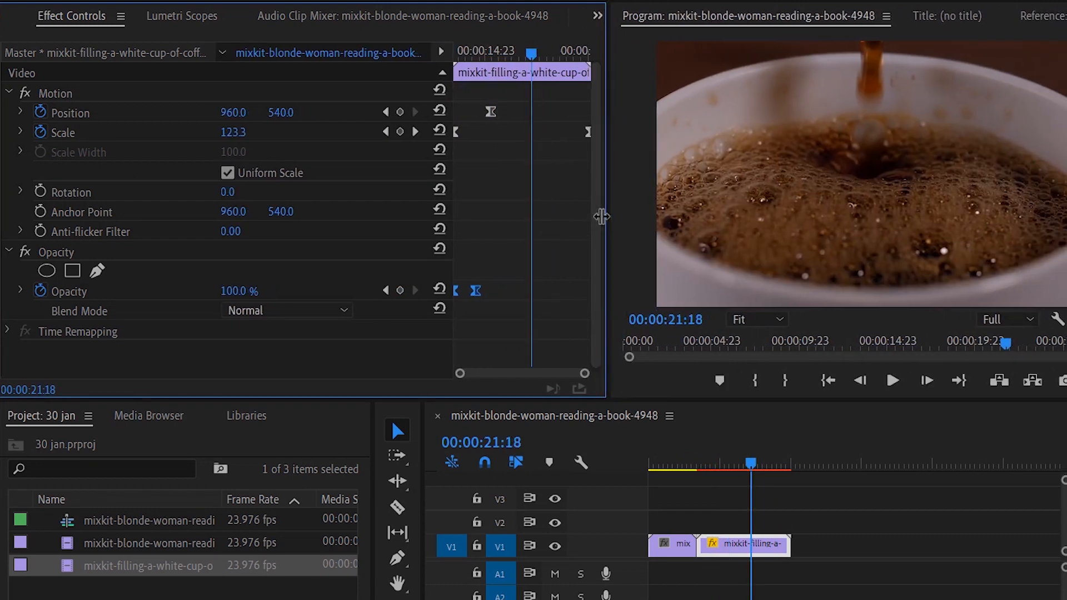
pyautogui.moveTo(602, 217); pyautogui.dragTo(585, 217)
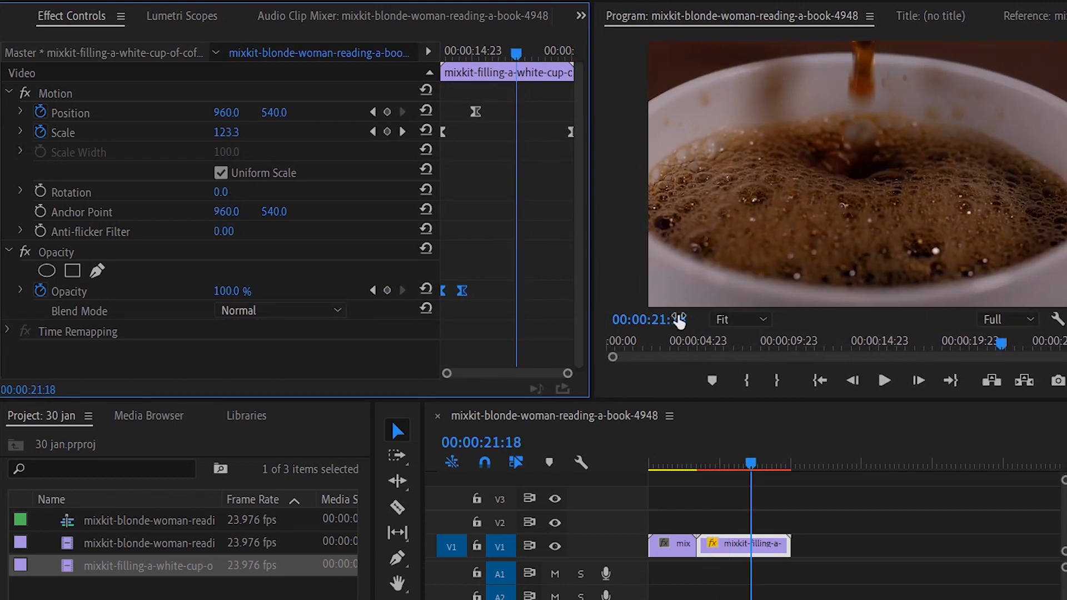
# Keyframe the book clip's Scale from 100 at its start to 130 at about 00:00:09:01
pyautogui.click(673, 465)
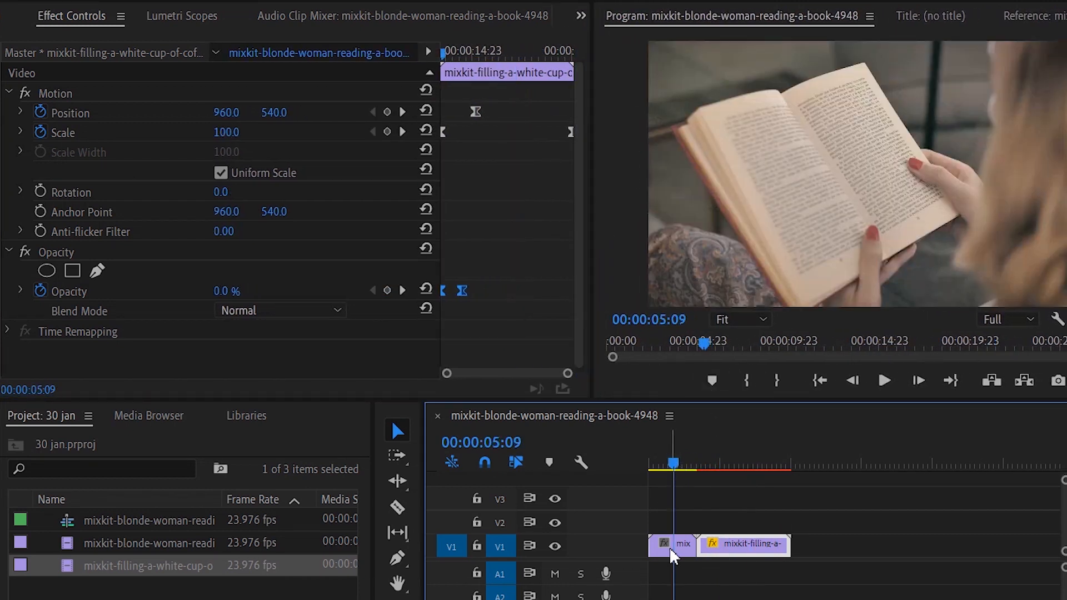
pyautogui.click(671, 550)
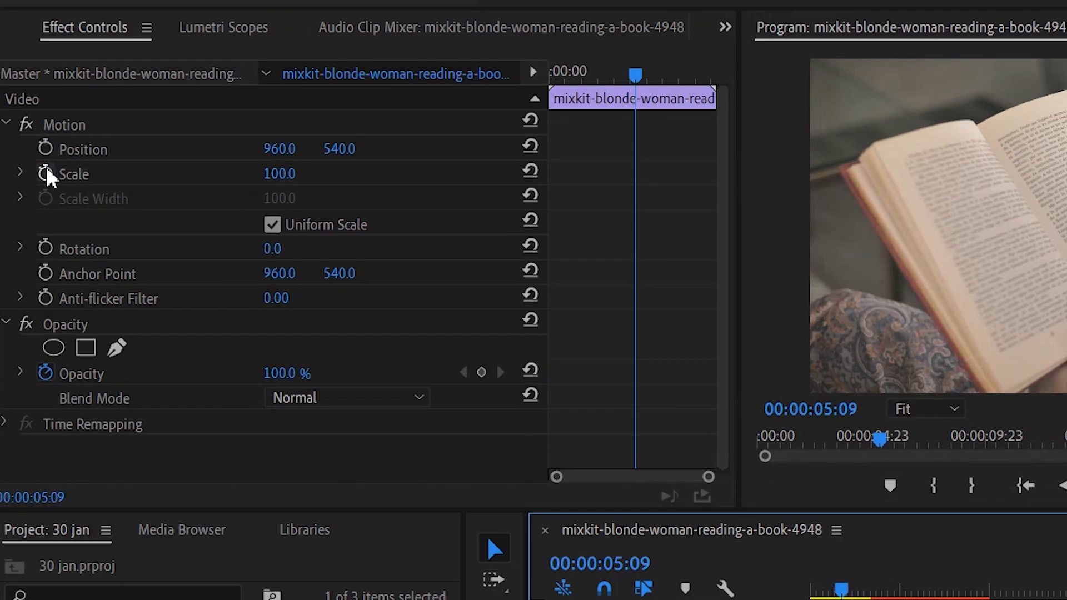
pyautogui.click(46, 174)
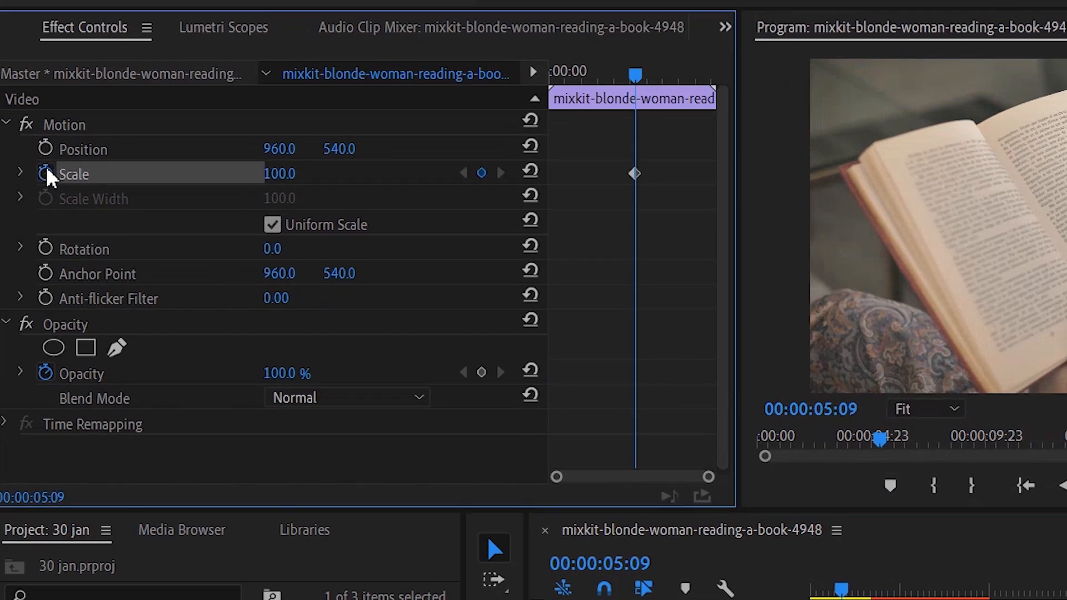
pyautogui.moveTo(562, 196); pyautogui.dragTo(550, 194)
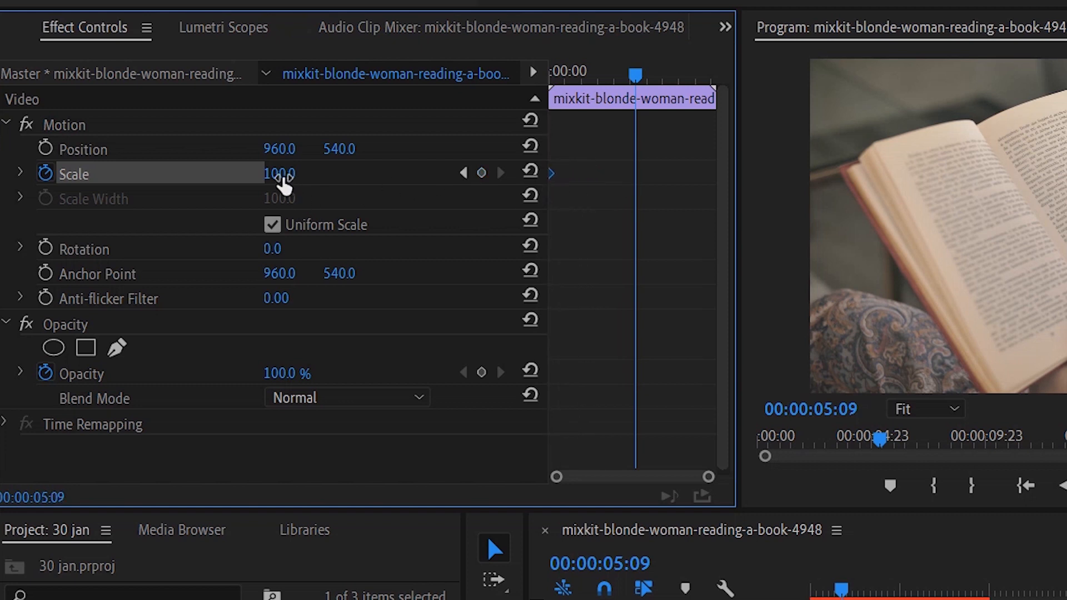
pyautogui.moveTo(280, 174); pyautogui.dragTo(313, 174)
pyautogui.moveTo(635, 174); pyautogui.dragTo(706, 177)
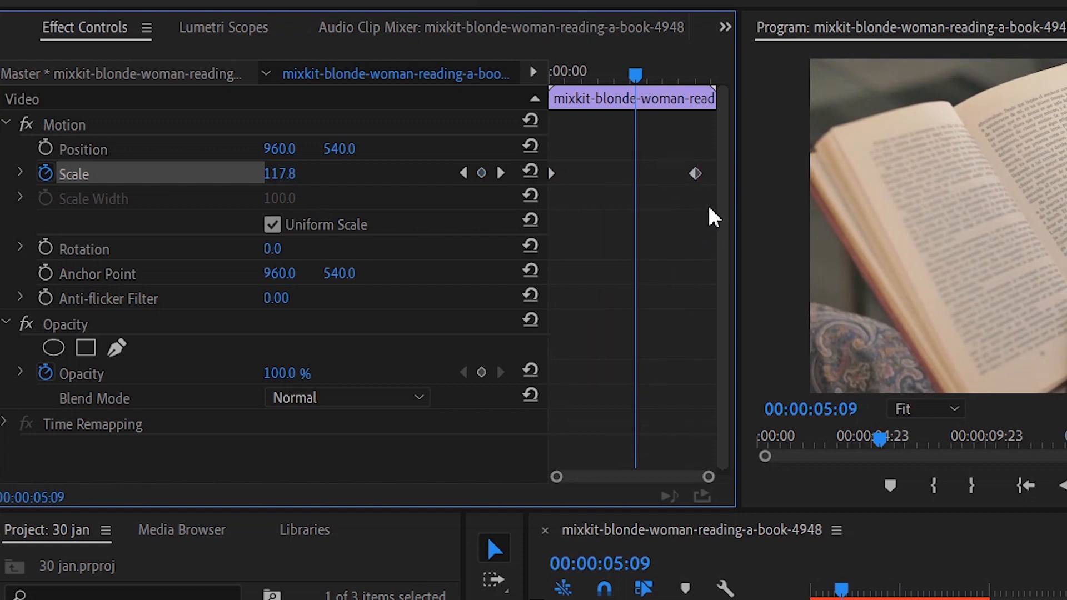
# Apply Ease Out to both Scale keyframes of the book clip
pyautogui.moveTo(705, 149); pyautogui.dragTo(554, 177)
pyautogui.rightClick(553, 179)
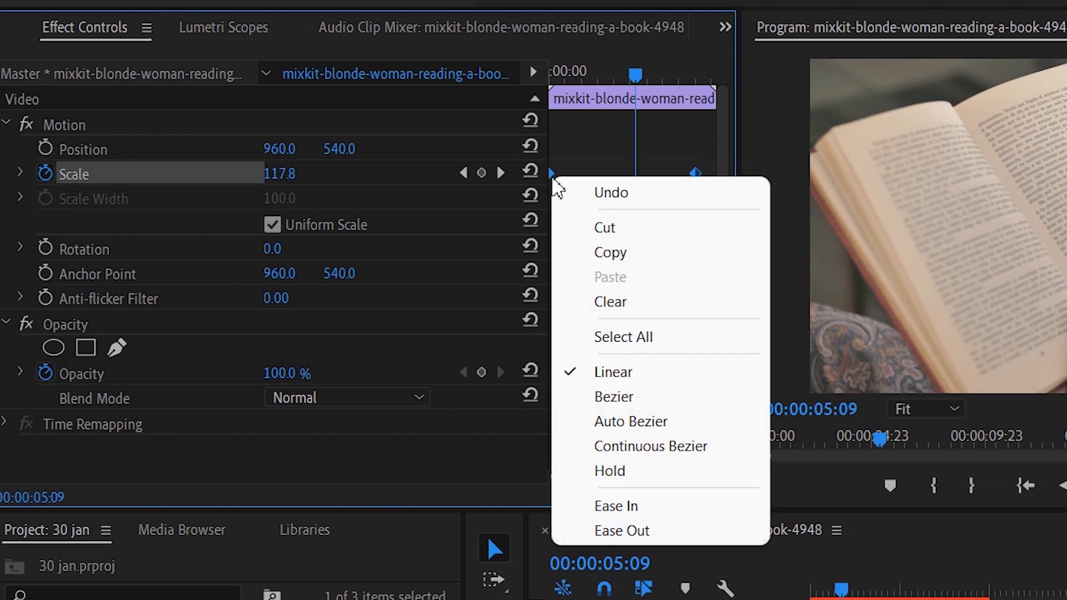
pyautogui.click(674, 532)
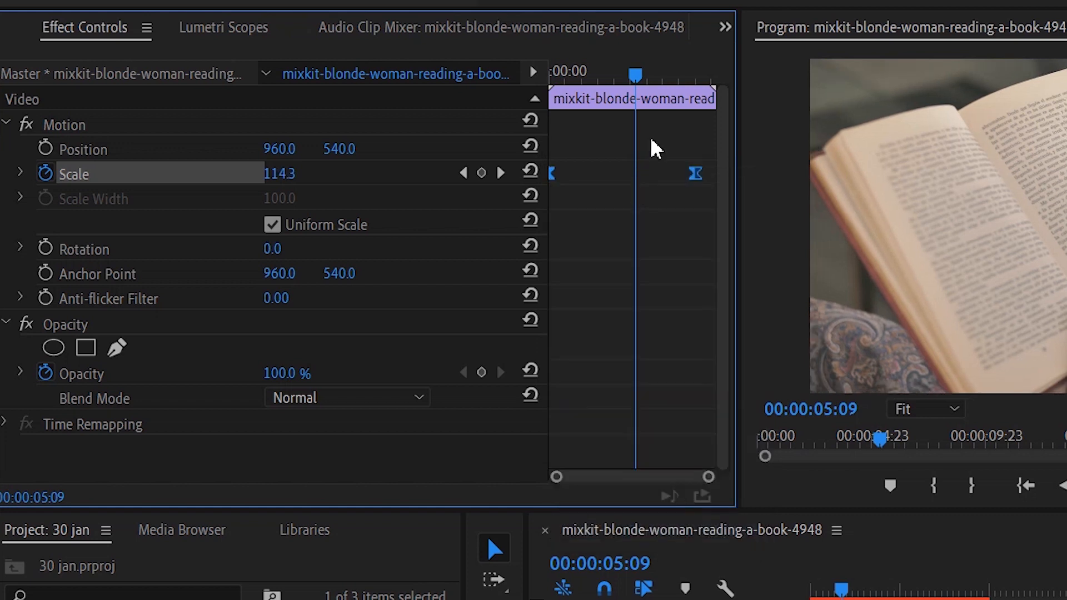
# Keyframe the book clip's horizontal Position from 960 at 00:00:00:00 to 790 at 00:00:09:01
pyautogui.moveTo(647, 89); pyautogui.dragTo(557, 94)
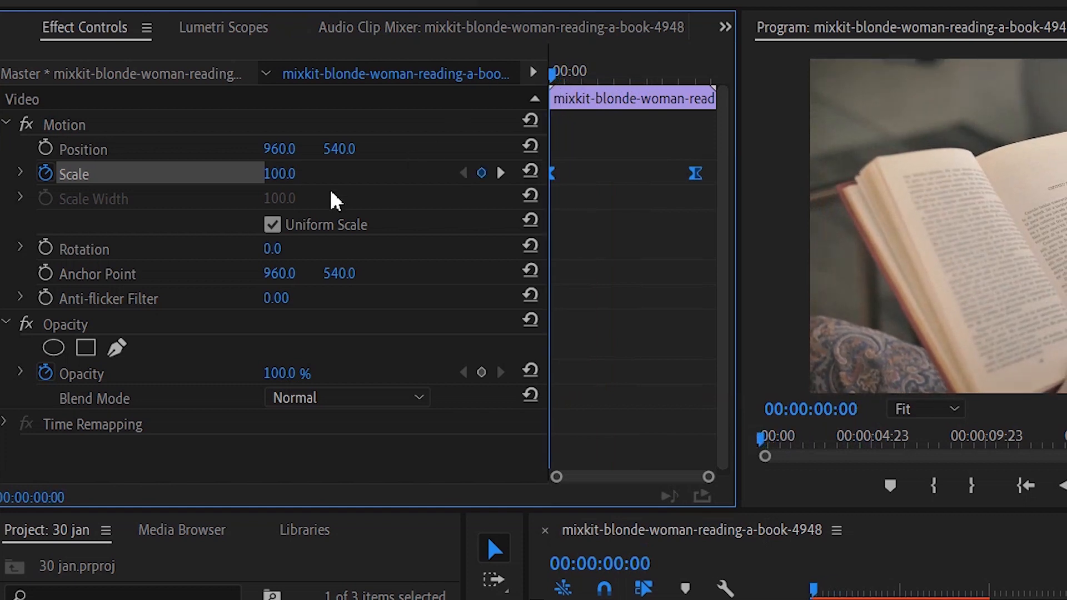
pyautogui.click(44, 149)
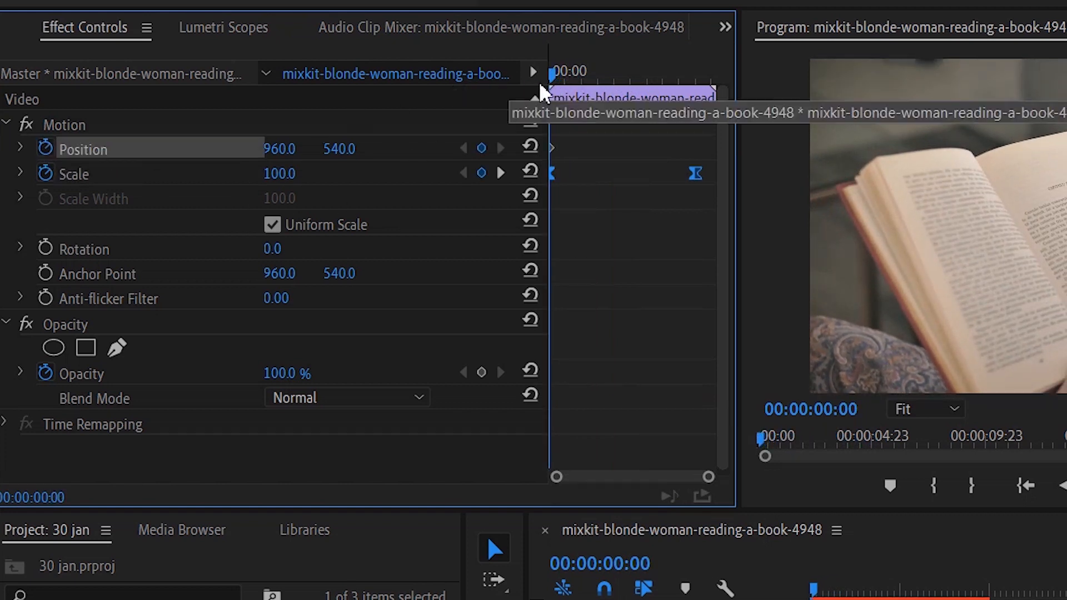
pyautogui.moveTo(570, 74); pyautogui.dragTo(697, 97)
pyautogui.moveTo(295, 149); pyautogui.dragTo(201, 149)
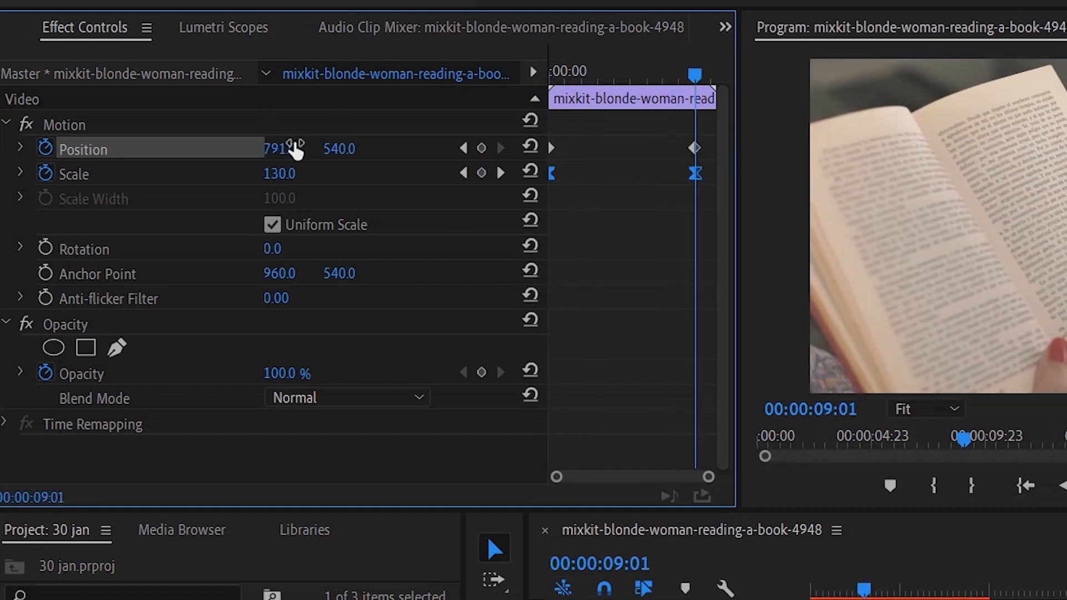
# Set the temporal interpolation of both Position keyframes on the book clip to Ease Out
pyautogui.moveTo(674, 142); pyautogui.dragTo(675, 142)
pyautogui.moveTo(541, 148); pyautogui.dragTo(546, 160)
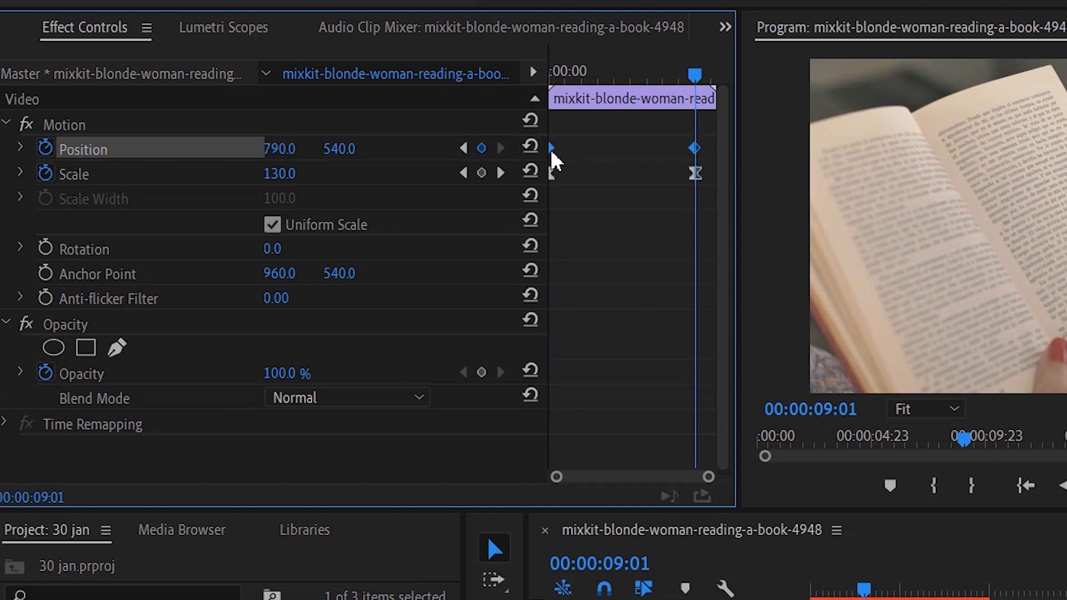
pyautogui.rightClick(552, 149)
pyautogui.moveTo(664, 340)
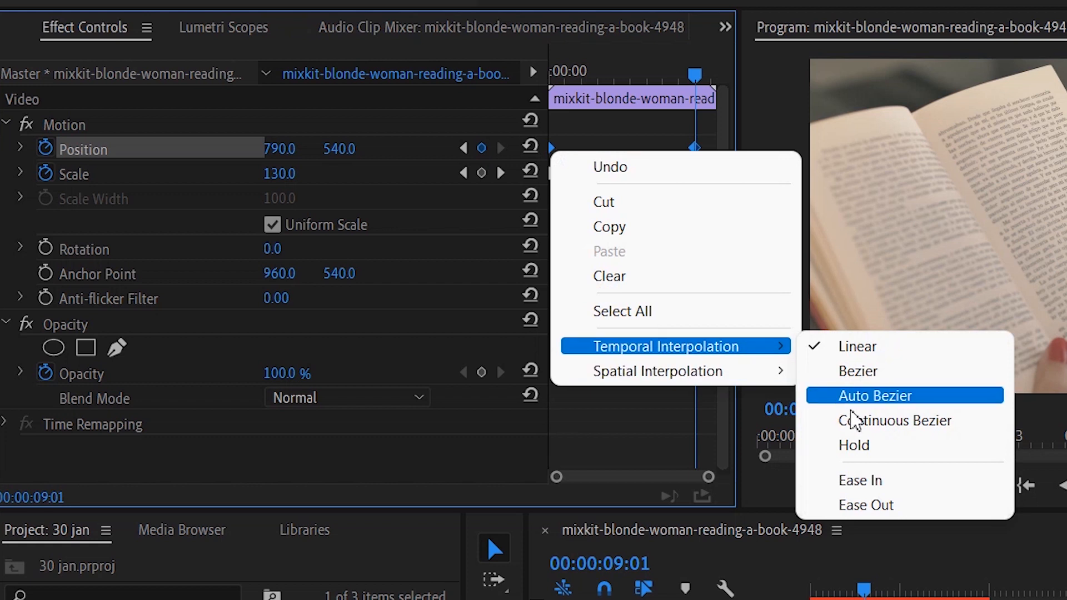
pyautogui.click(883, 504)
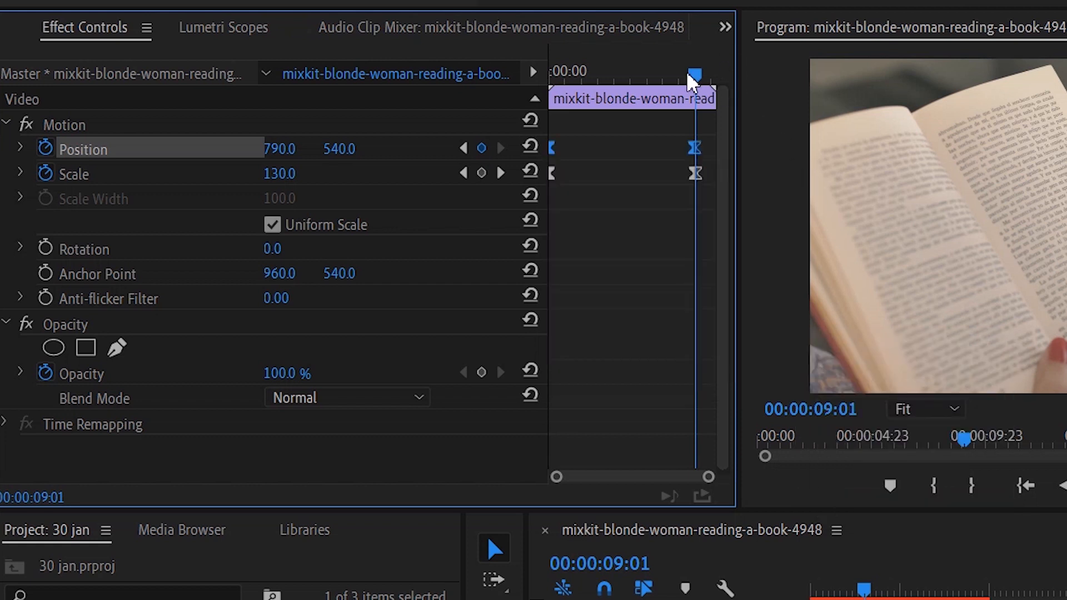
# Shift the book clip's Position keyframes earlier and its ending Scale keyframe slightly closer to the clip's end, and preview from 00:00:00:00
pyautogui.moveTo(696, 75); pyautogui.dragTo(467, 131)
pyautogui.moveTo(691, 151); pyautogui.dragTo(709, 179)
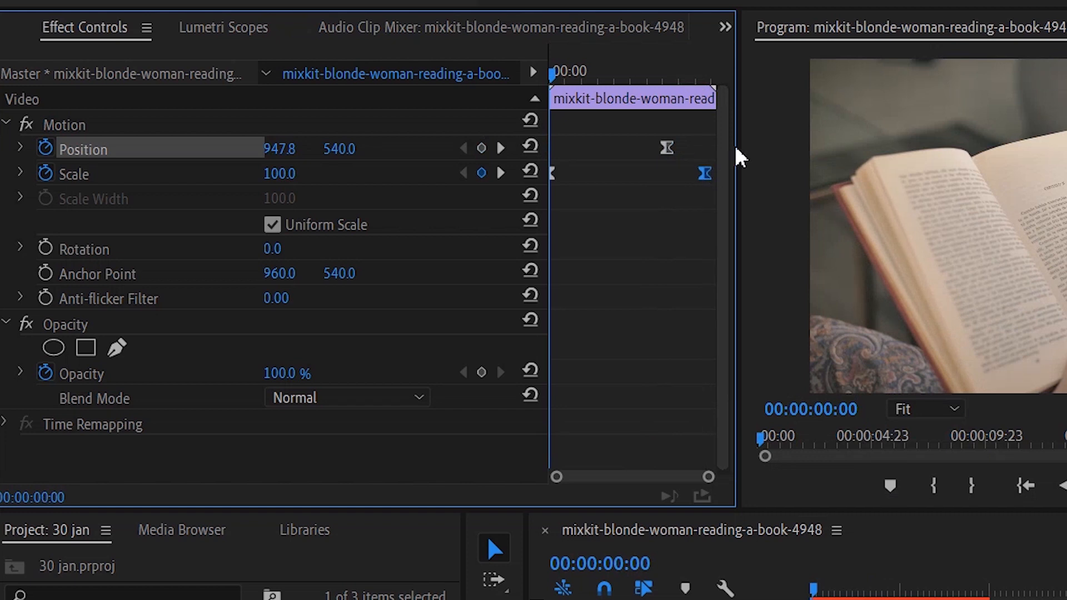
pyautogui.press('space')
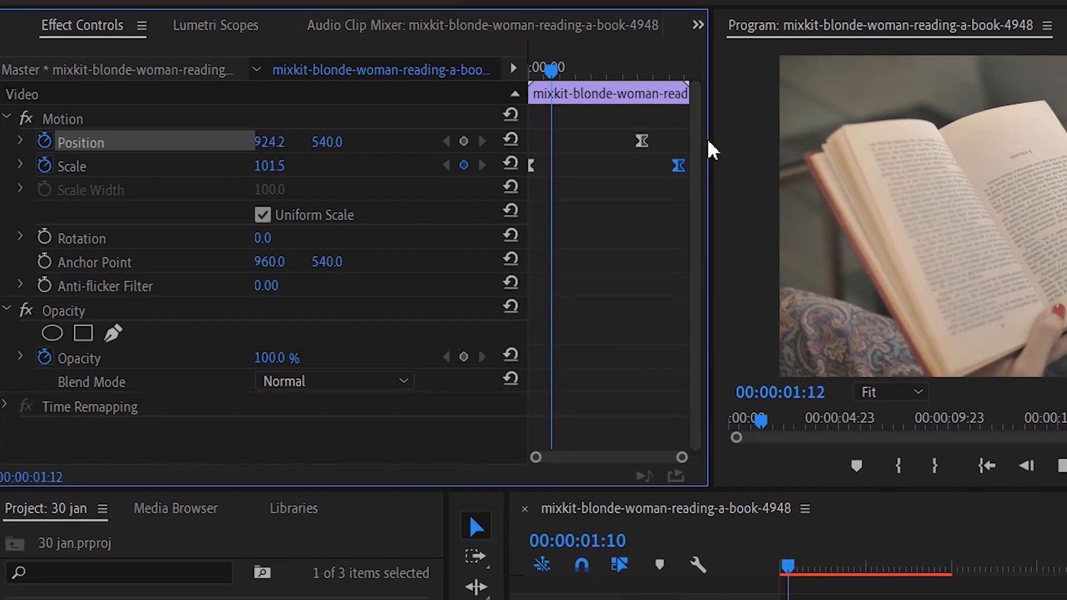